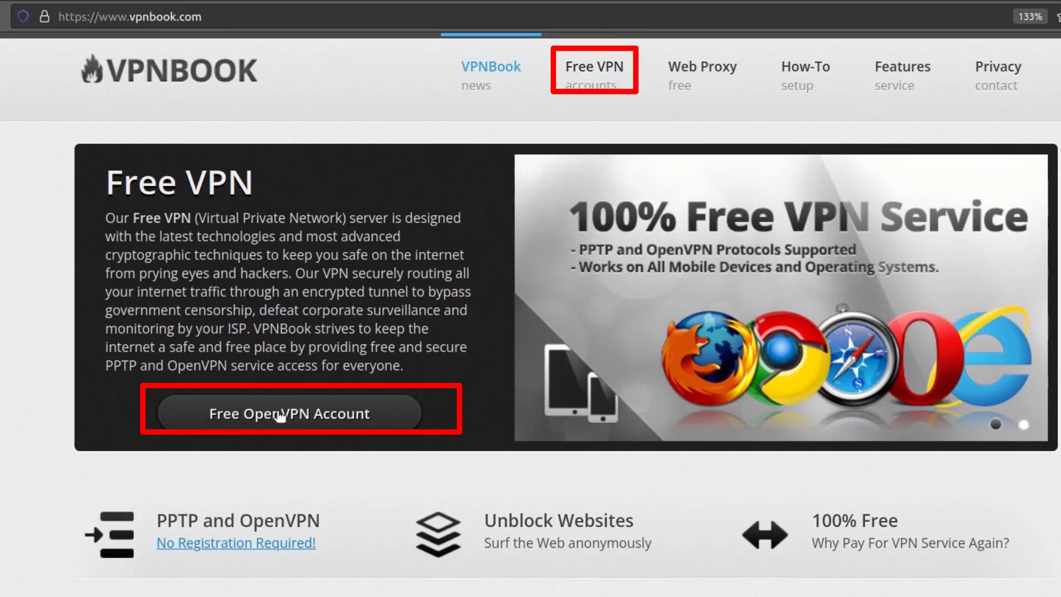
Step: Open the free OpenVPN account page and review the server list and login details
click(280, 416)
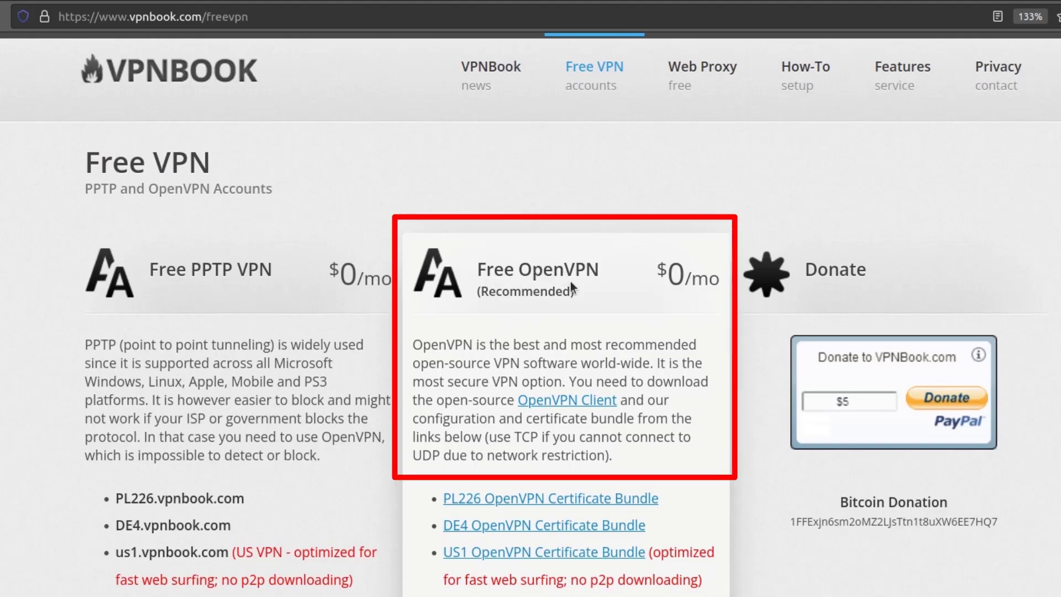
scroll(570, 280, down, 5)
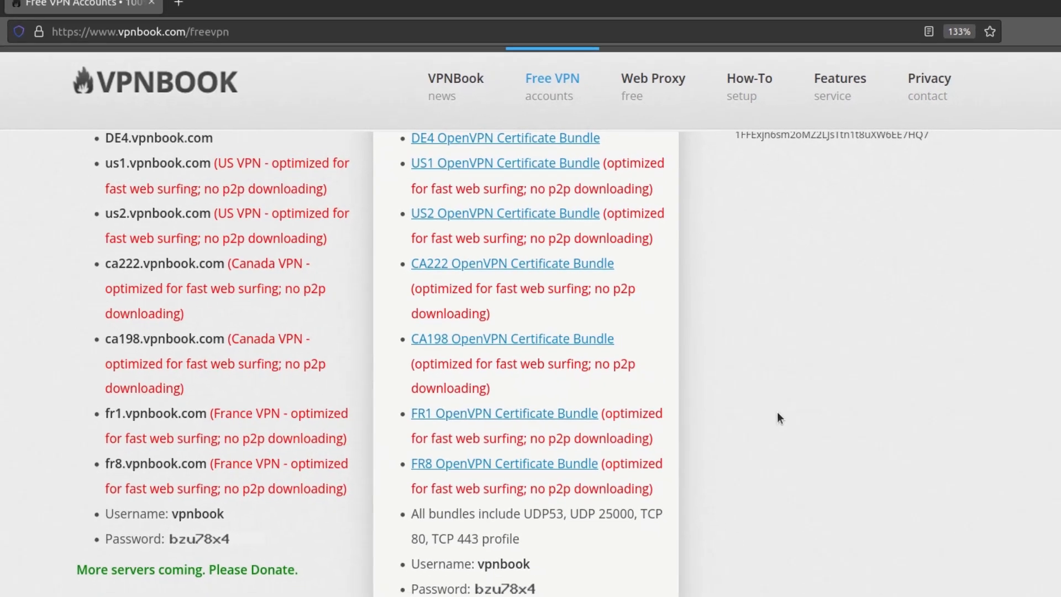
scroll(776, 414, up, 6)
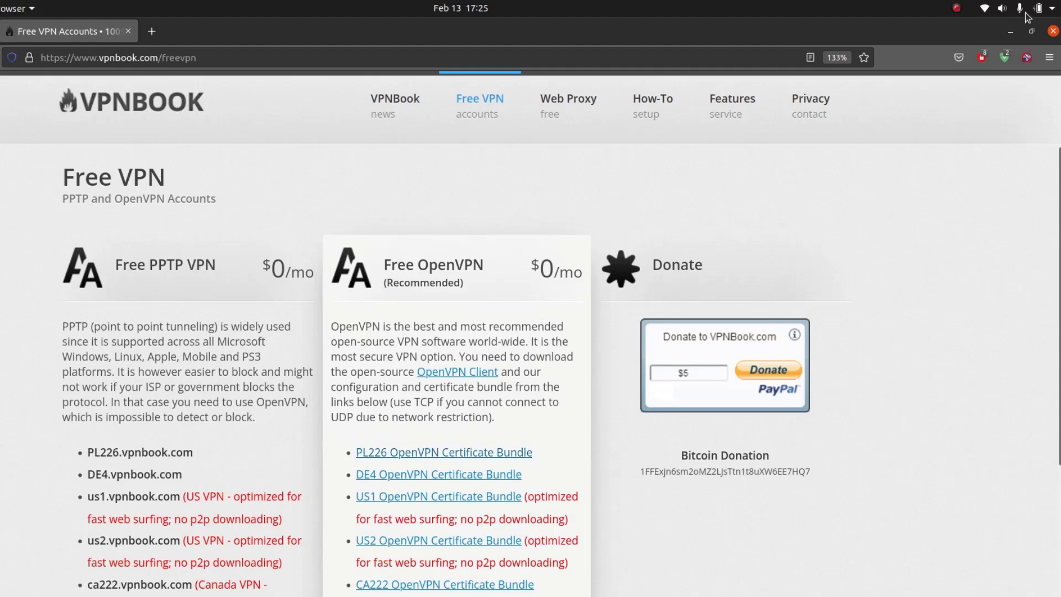
Step: Open the system Settings window to the Network page
click(1049, 8)
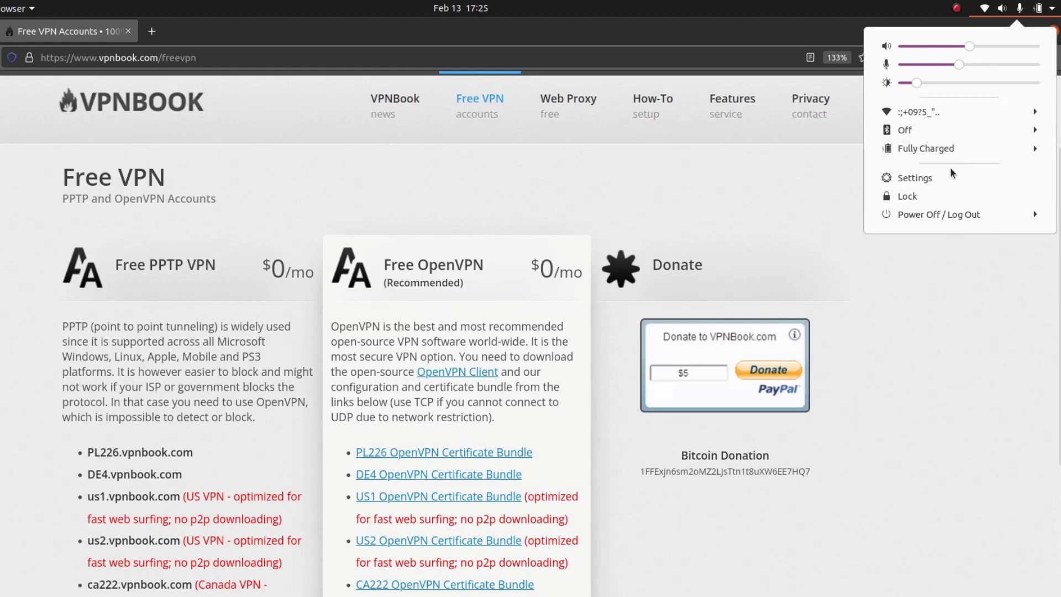
click(949, 180)
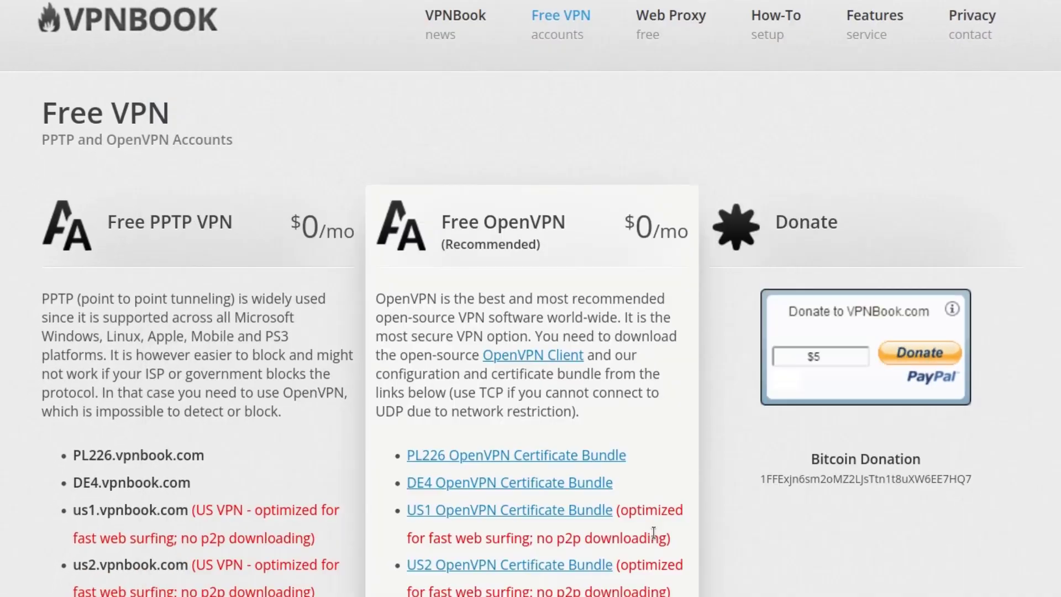
Step: Download and save the PL226 and DE4 OpenVPN certificate bundles
scroll(486, 437, down, 2)
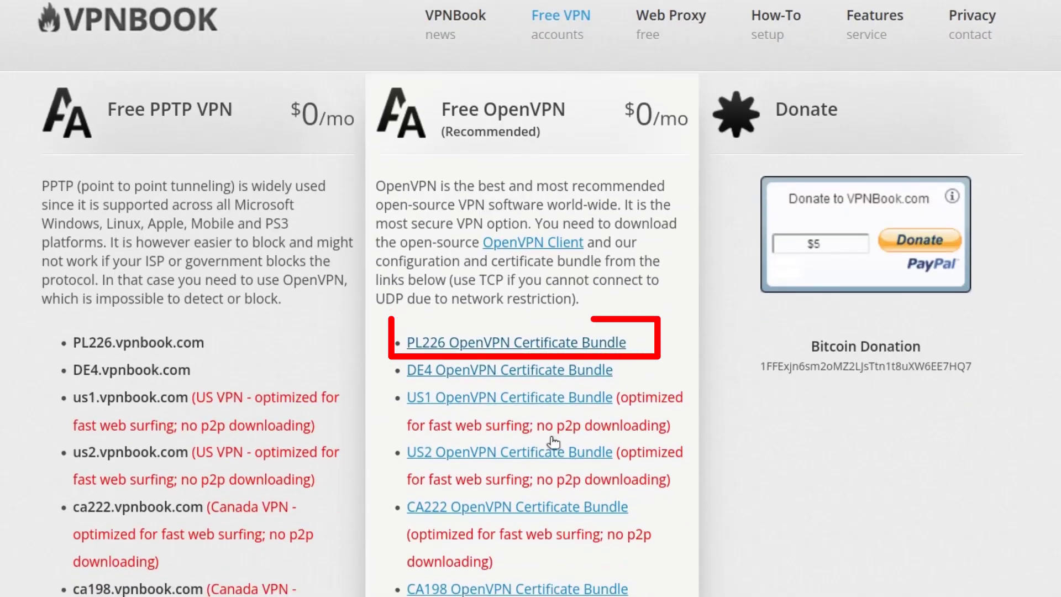
click(516, 350)
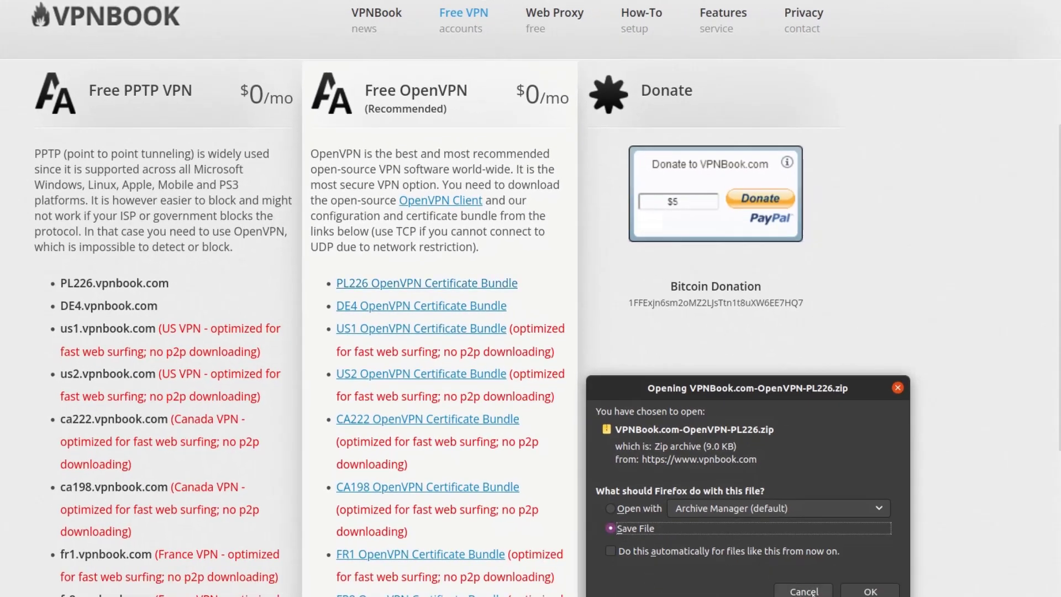
click(867, 593)
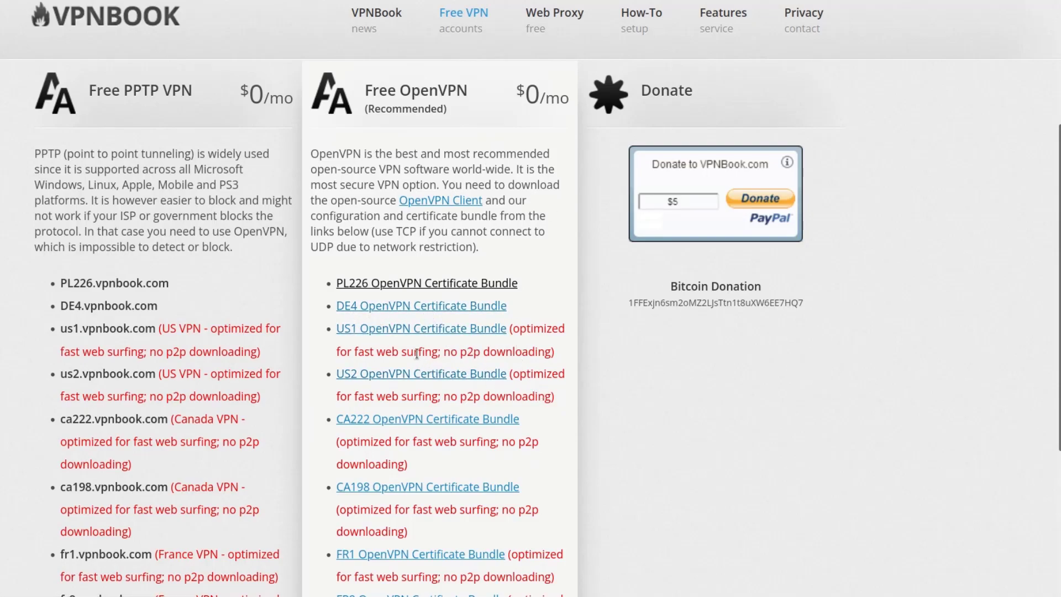
click(400, 307)
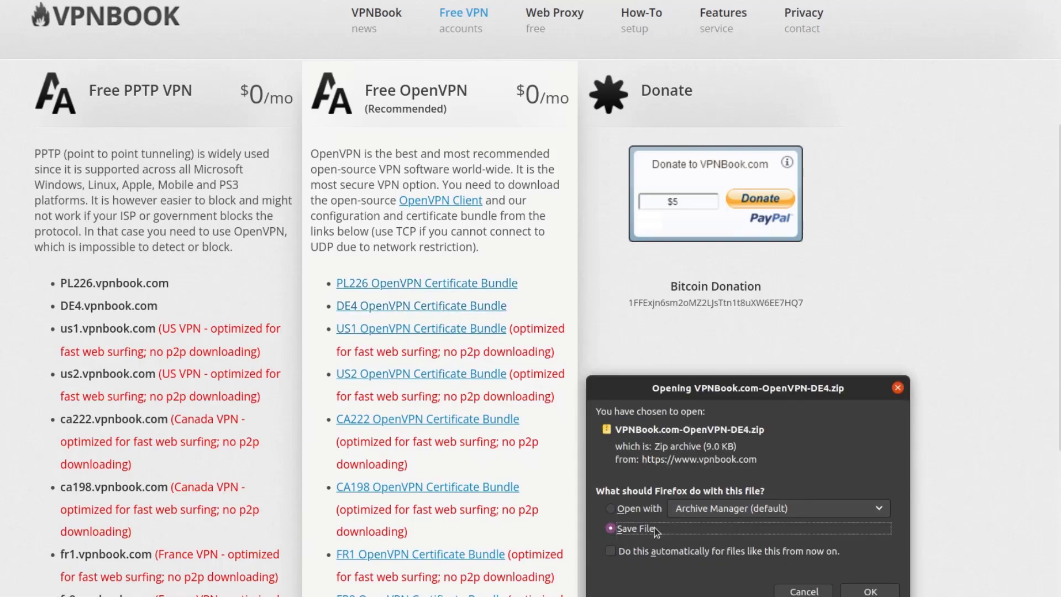
click(853, 590)
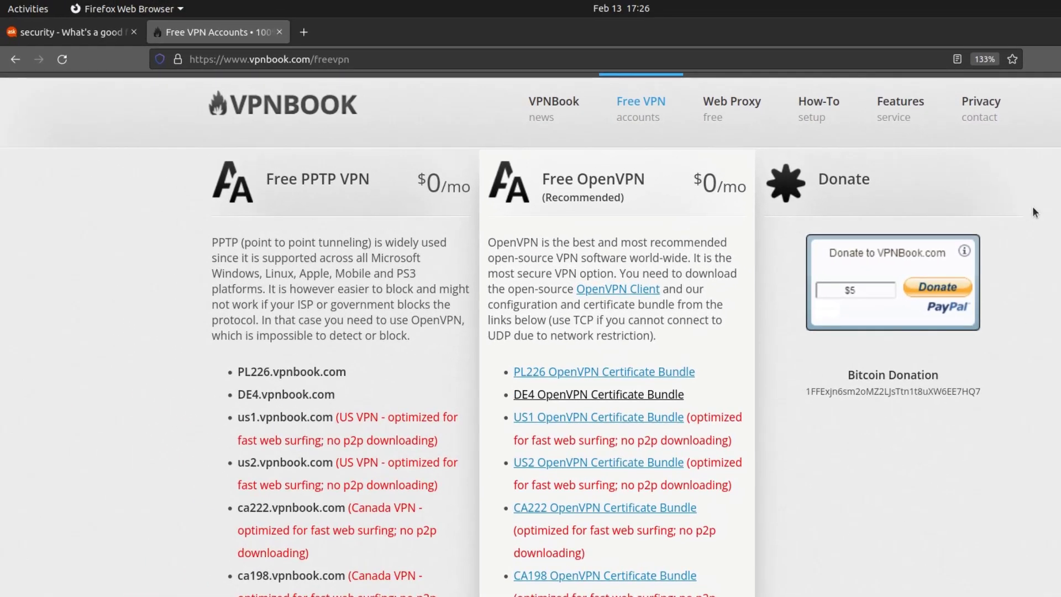
Step: Open the downloaded VPNBook.com-OpenVPN-DE4(2).zip archive from the Downloads folder
key(ctrl+shift+y)
mouse_move(2, 246)
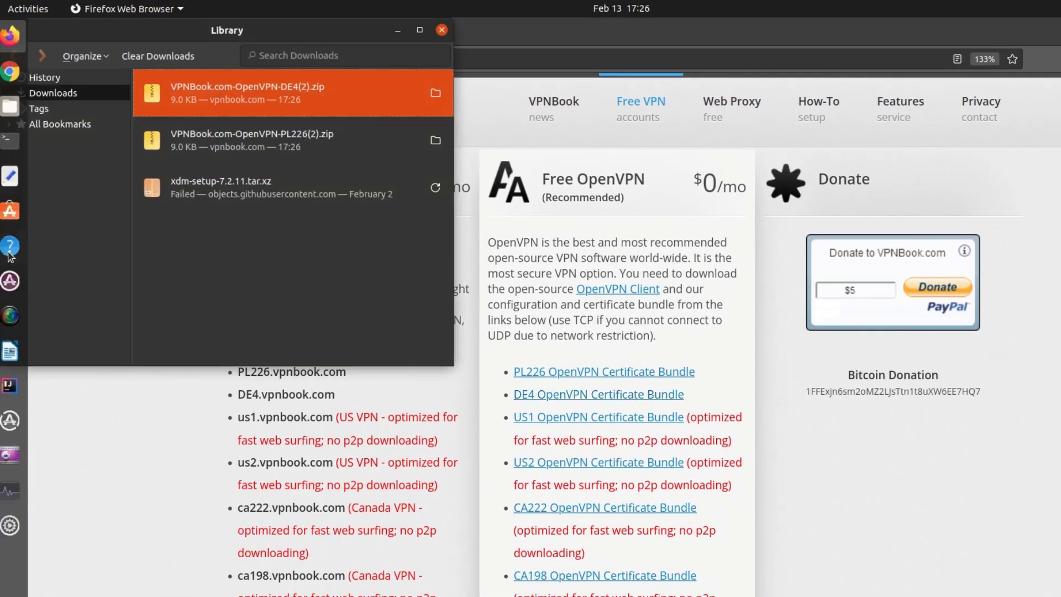
click(435, 92)
double_click(657, 87)
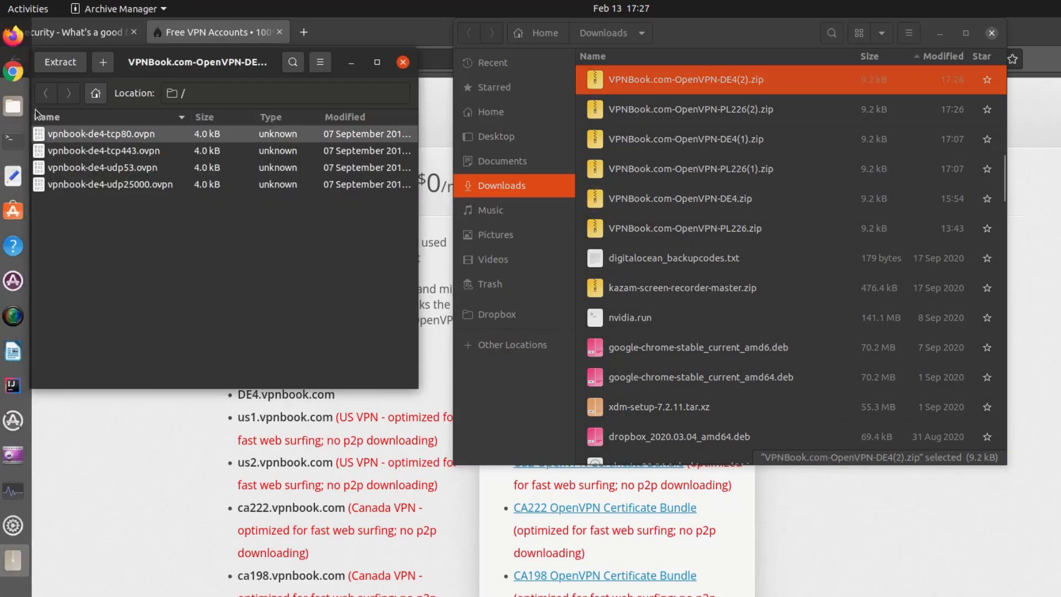
Step: Copy vpnbook-de4-tcp443.ovpn from the archive into the folde folder inside Downloads
right_click(19, 107)
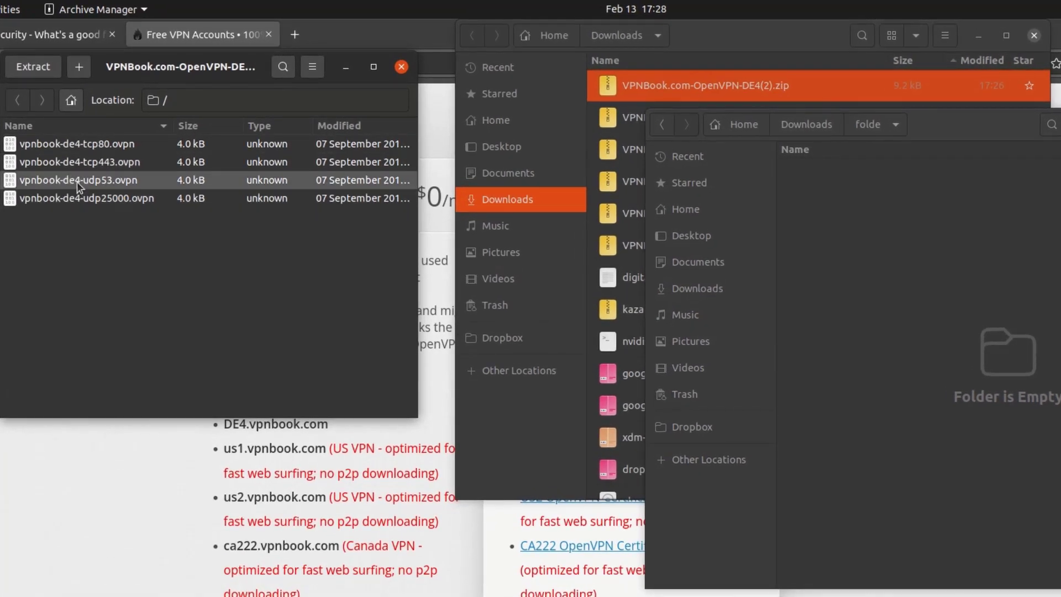
drag(83, 165, 906, 287)
Step: Rename the copied file to 1vpnbook-de4-tcp443.ovpn
right_click(817, 188)
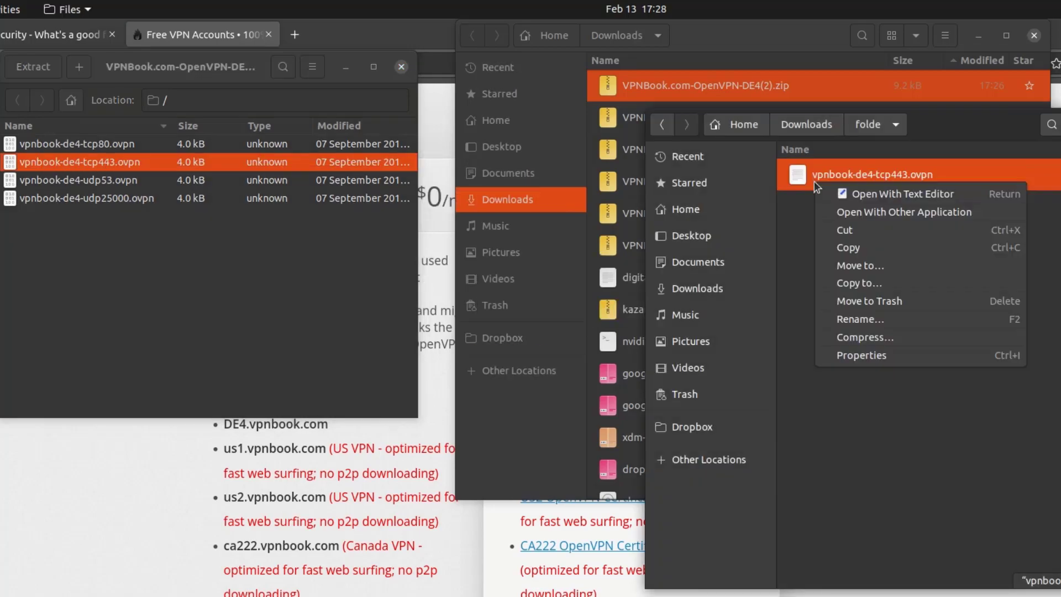
click(860, 319)
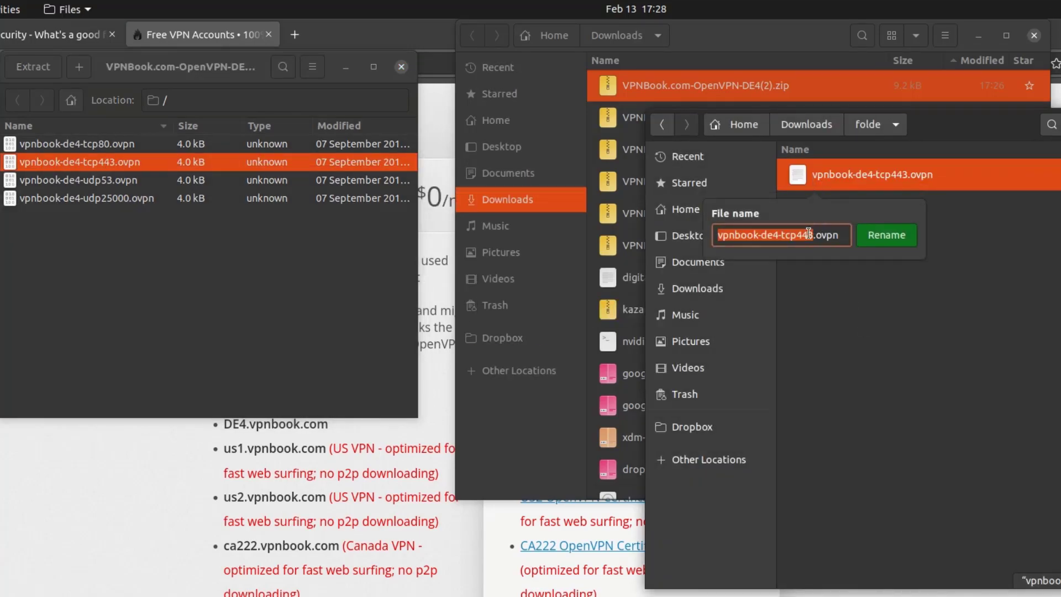
key(Home)
text(1)
click(959, 357)
click(920, 290)
right_click(843, 180)
click(882, 310)
key(Home)
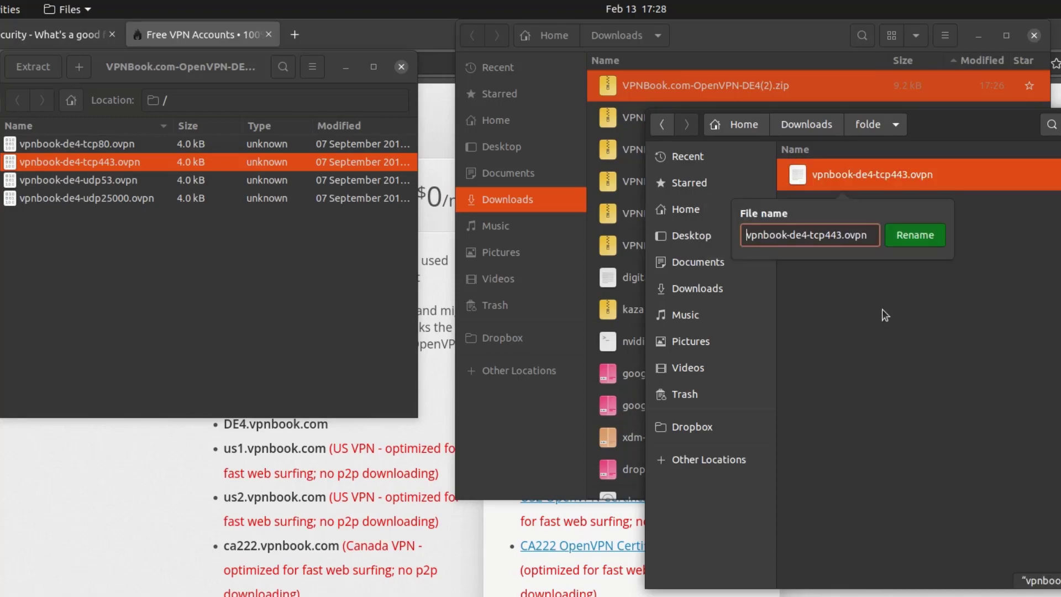
text(1)
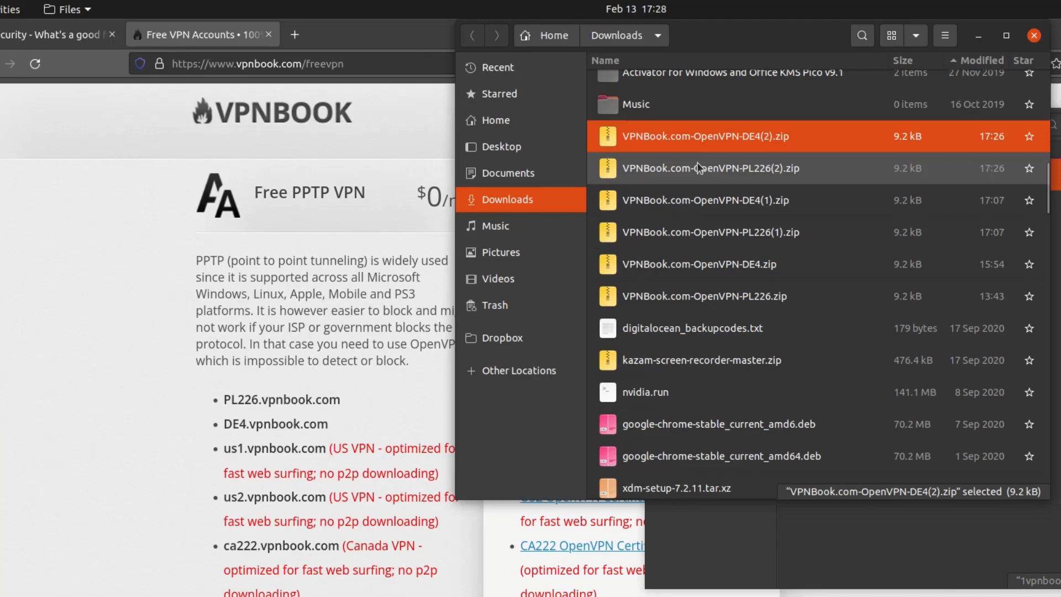
Step: Open the PL226 archive, copy vpnbook-pl226-tcp443.ovpn into the folde folder, and close the archive
double_click(702, 168)
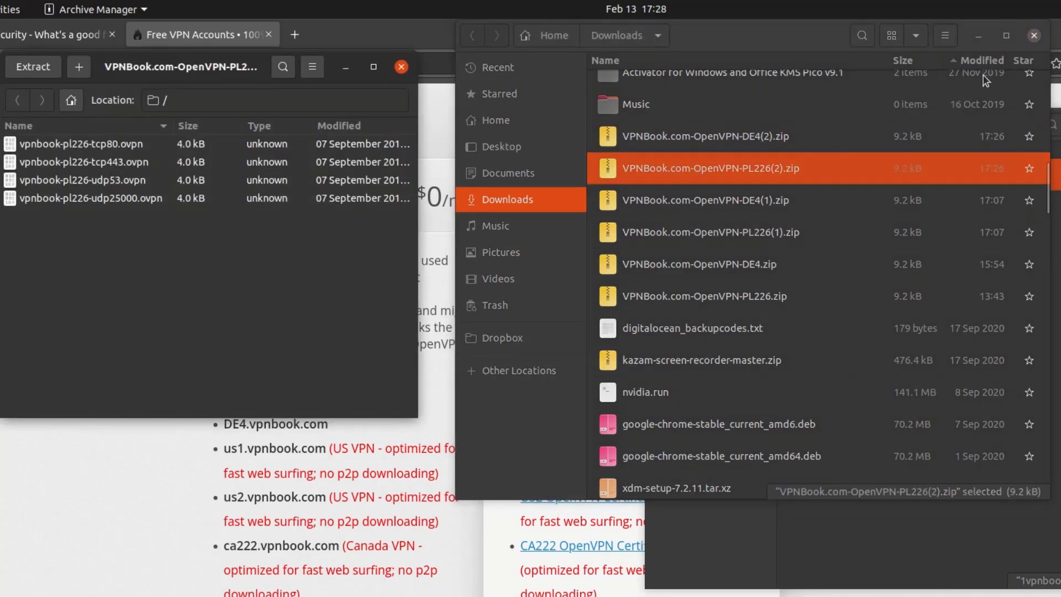
click(1034, 35)
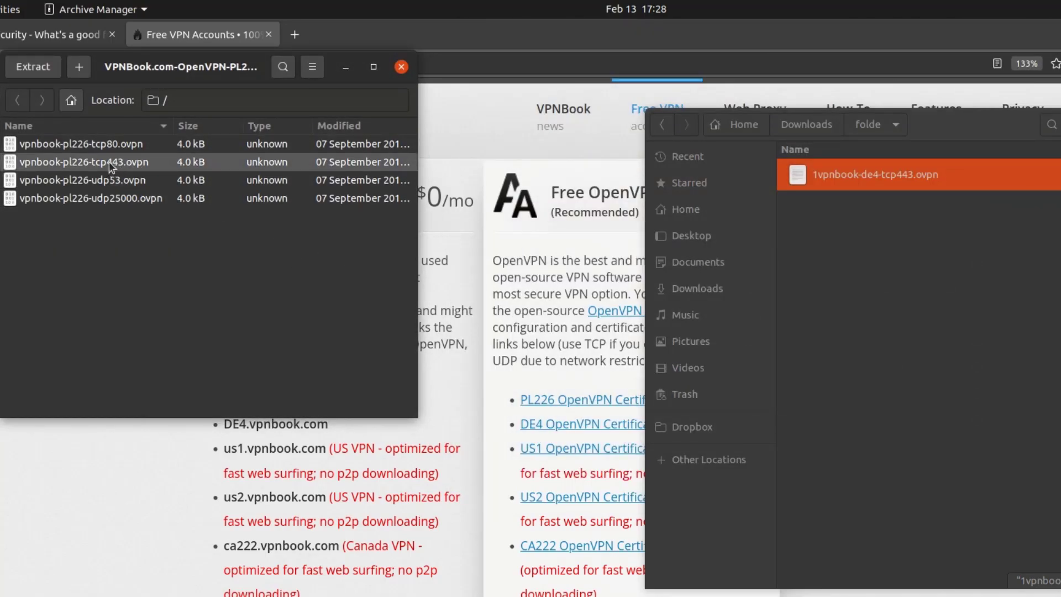
drag(82, 171, 906, 288)
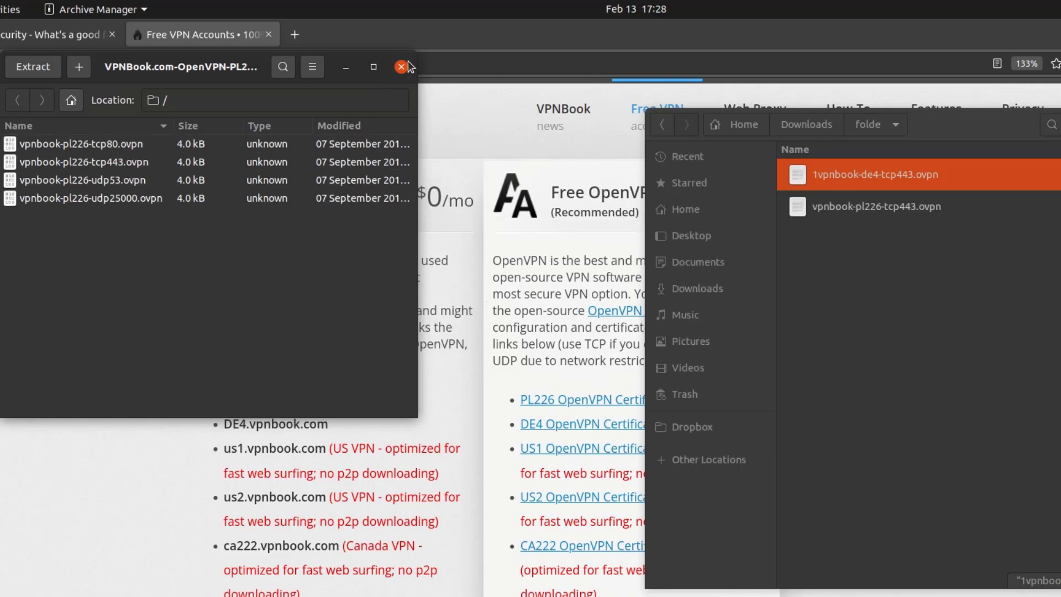
click(401, 66)
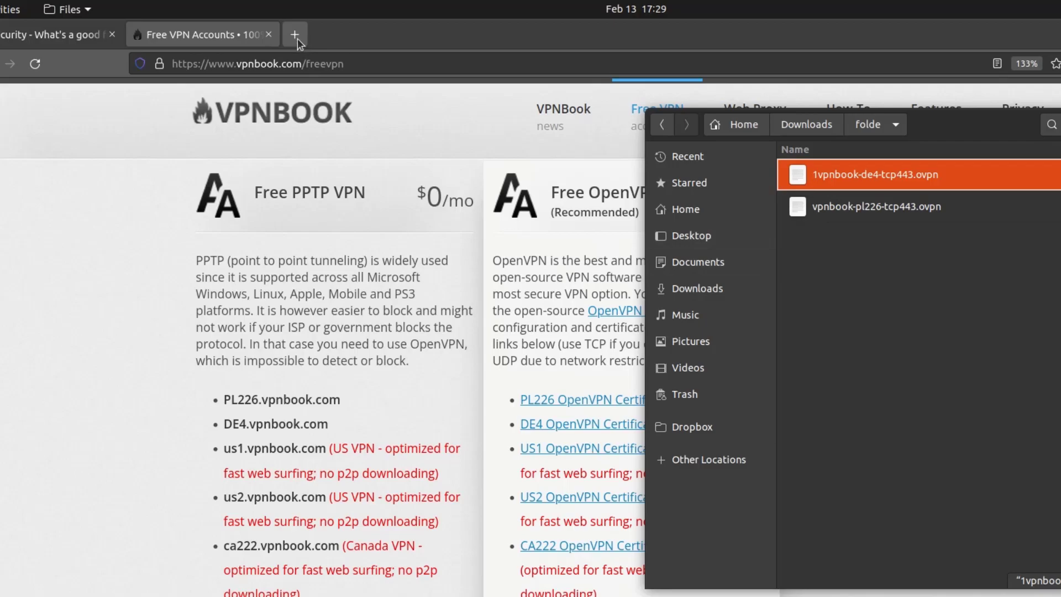
Step: Search Google for "what is my ip" in a new tab to check the public IP address
click(295, 34)
click(318, 66)
text(what is my ip)
key(Return)
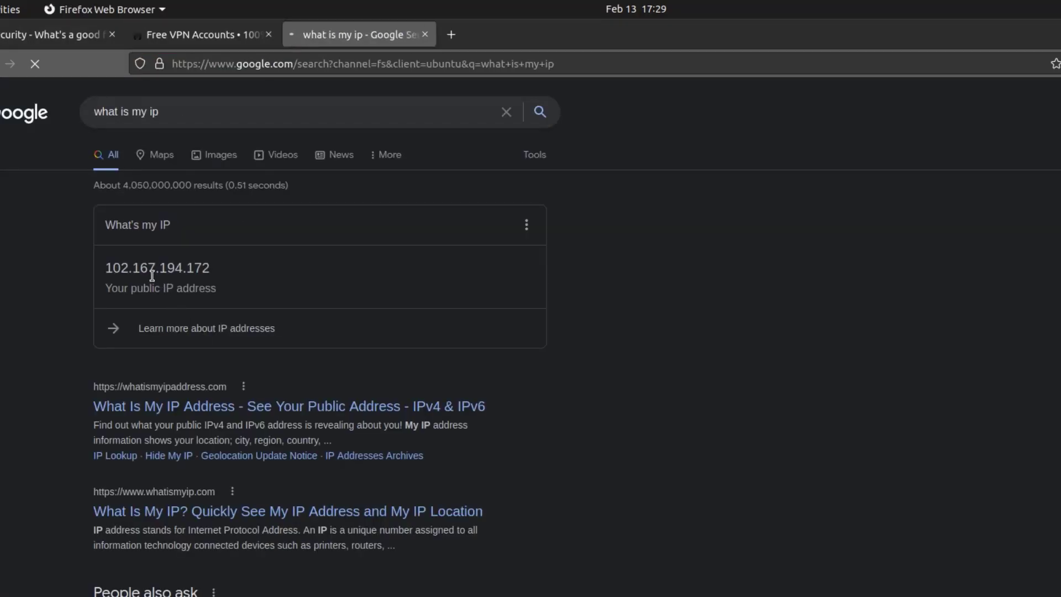
scroll(734, 383, down, 15)
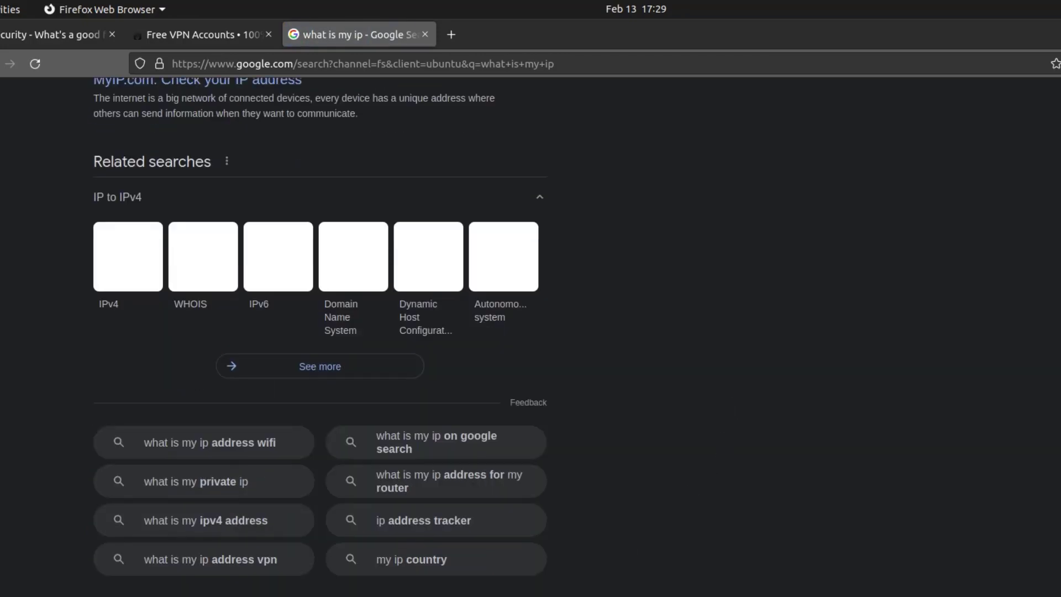
scroll(691, 379, up, 15)
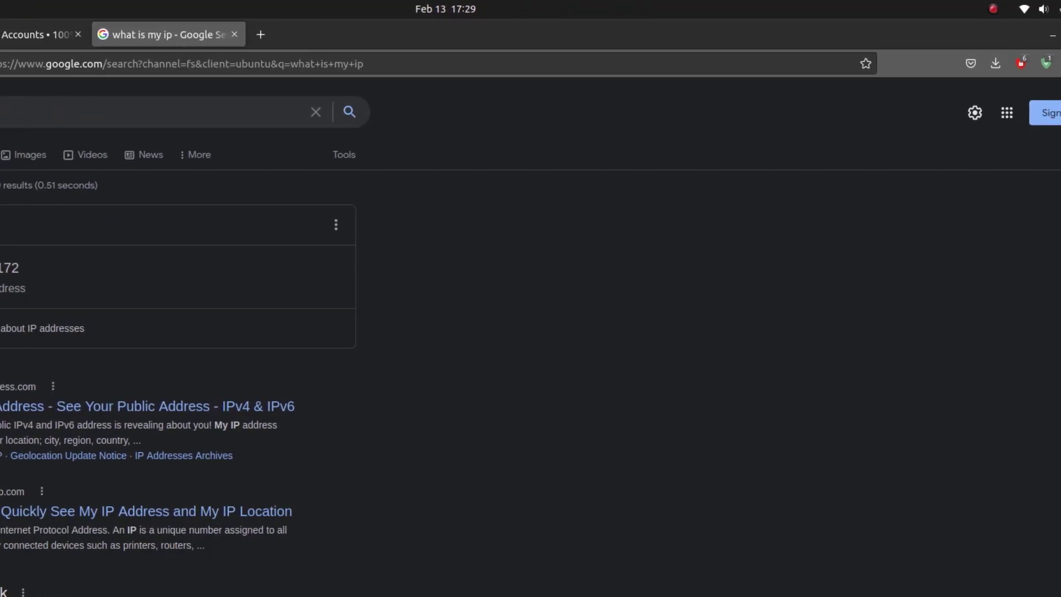
Step: Add a new VPN in Network settings by importing the 1vpnbook-de4-tcp443.ovpn file
click(1043, 9)
click(957, 197)
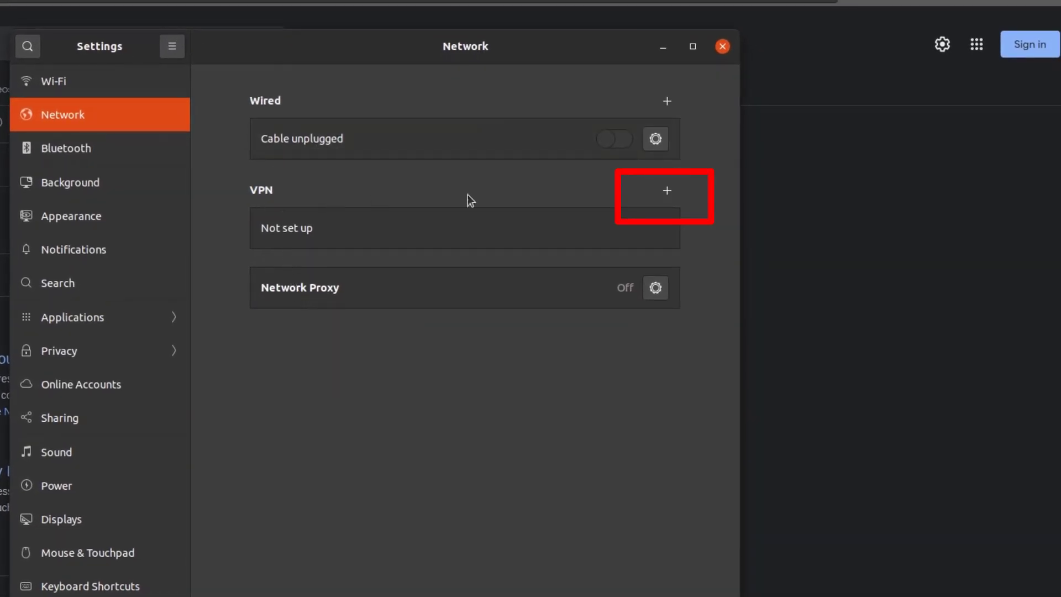
click(666, 191)
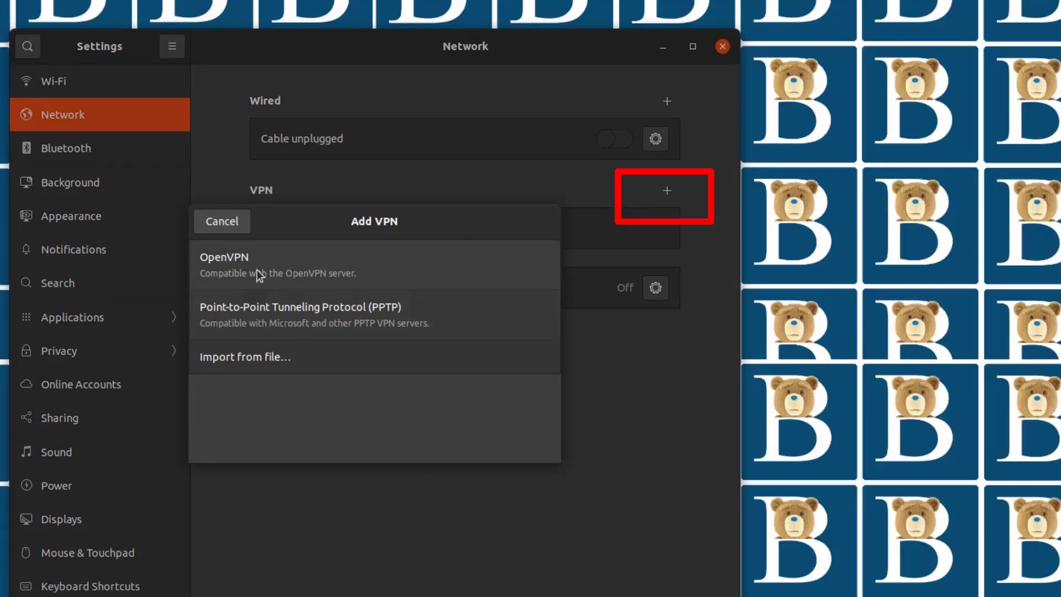
click(253, 363)
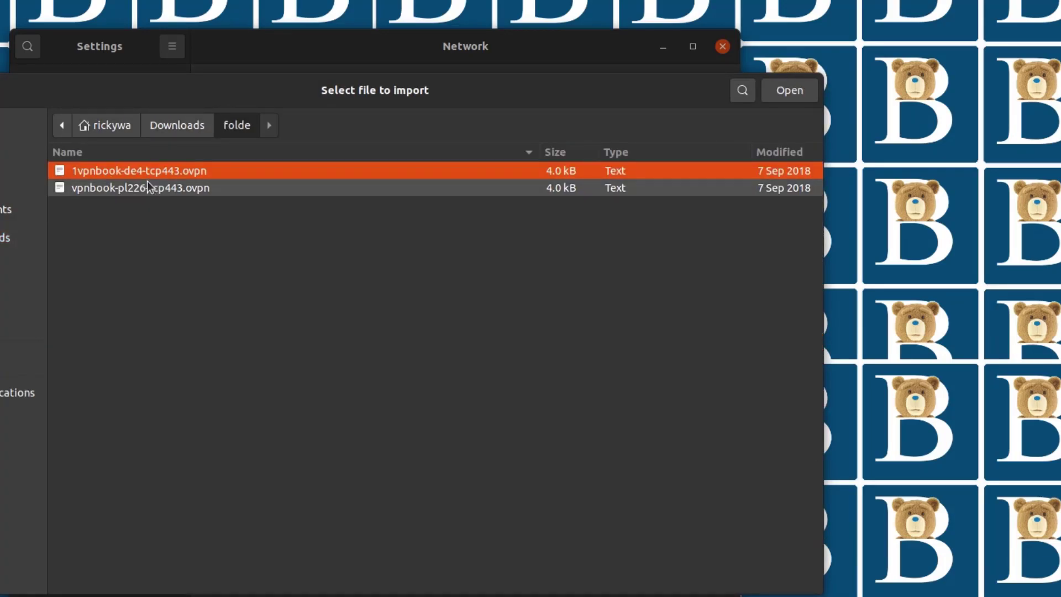
double_click(113, 168)
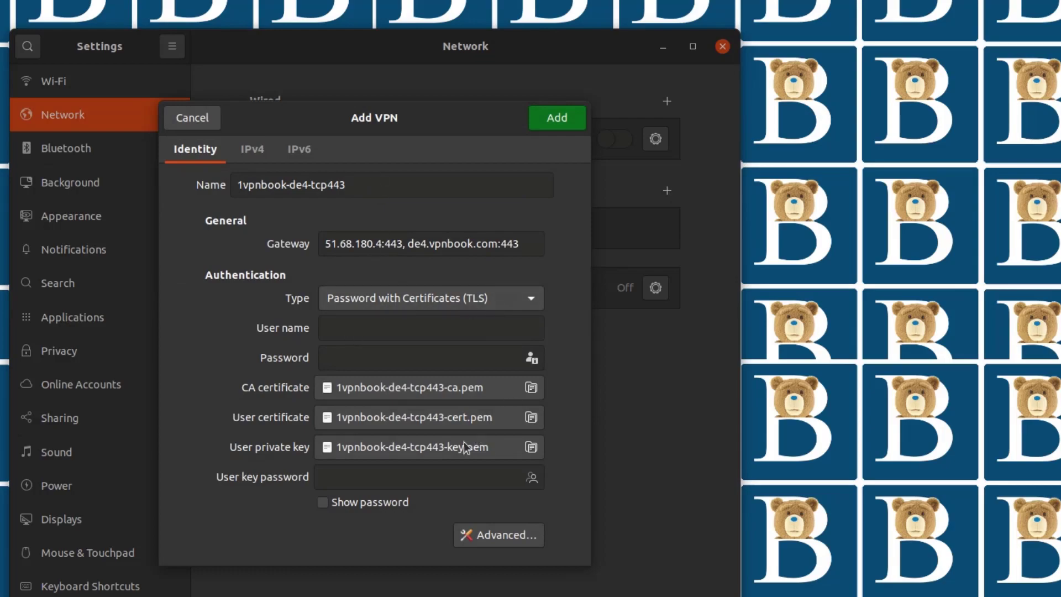
Step: In the VPN's advanced options, enable a custom gateway port of 443 and confirm
click(366, 327)
click(354, 355)
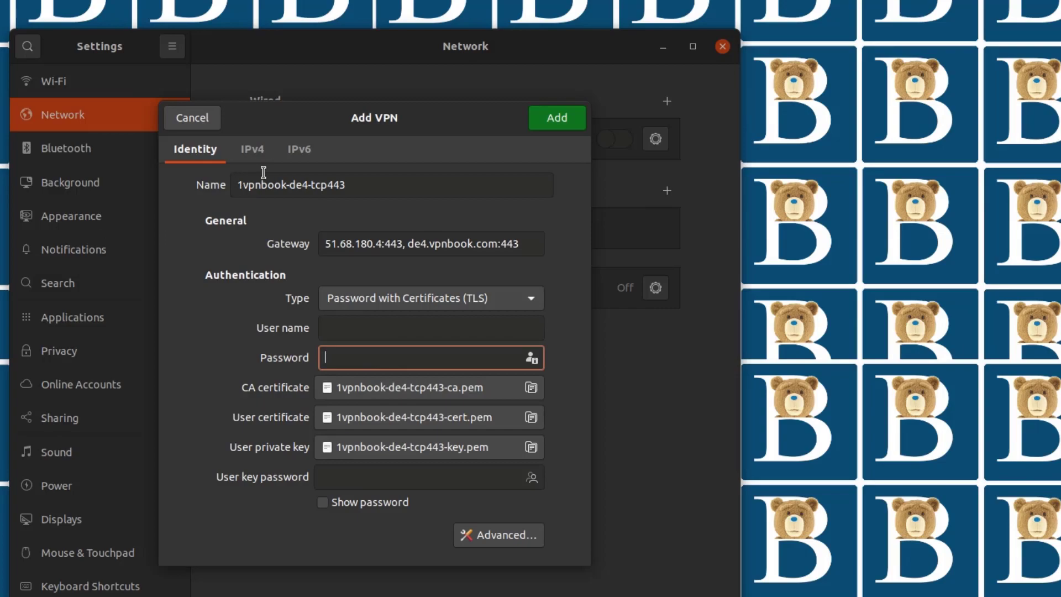
click(505, 535)
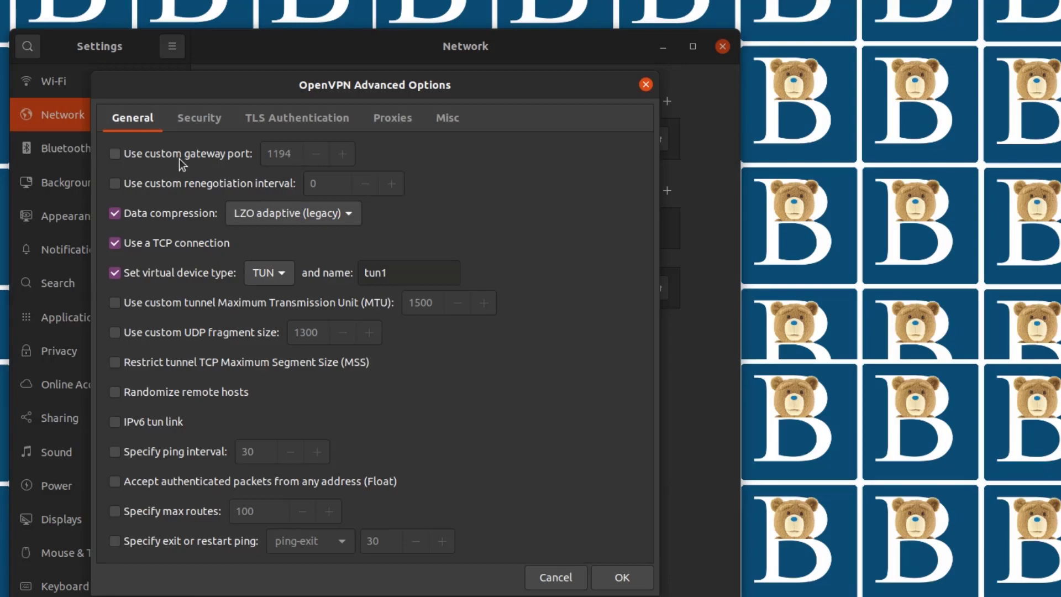
drag(493, 91, 510, 109)
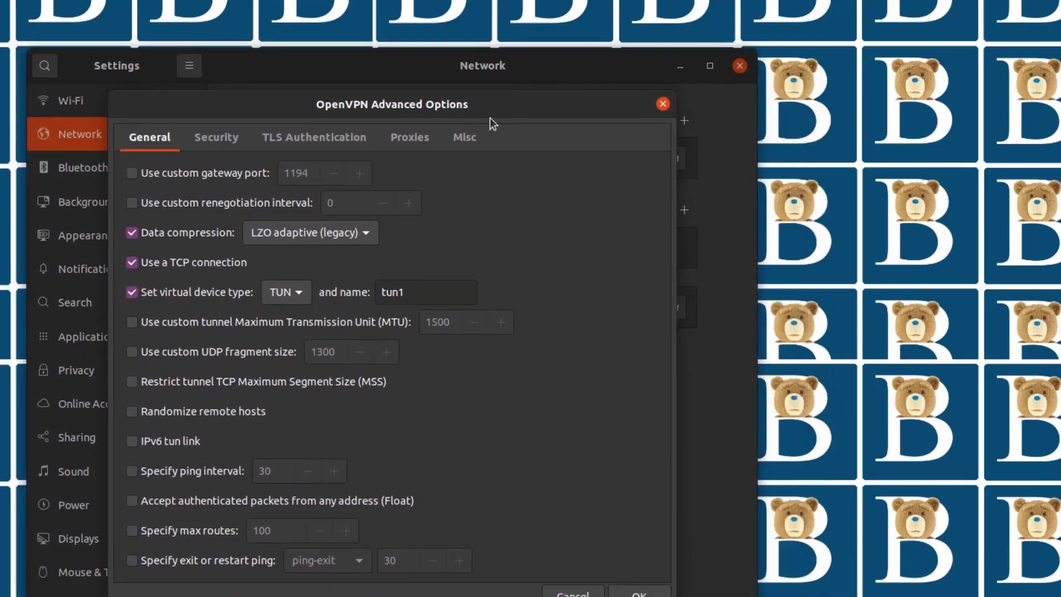
click(132, 175)
click(308, 171)
drag(308, 168, 274, 172)
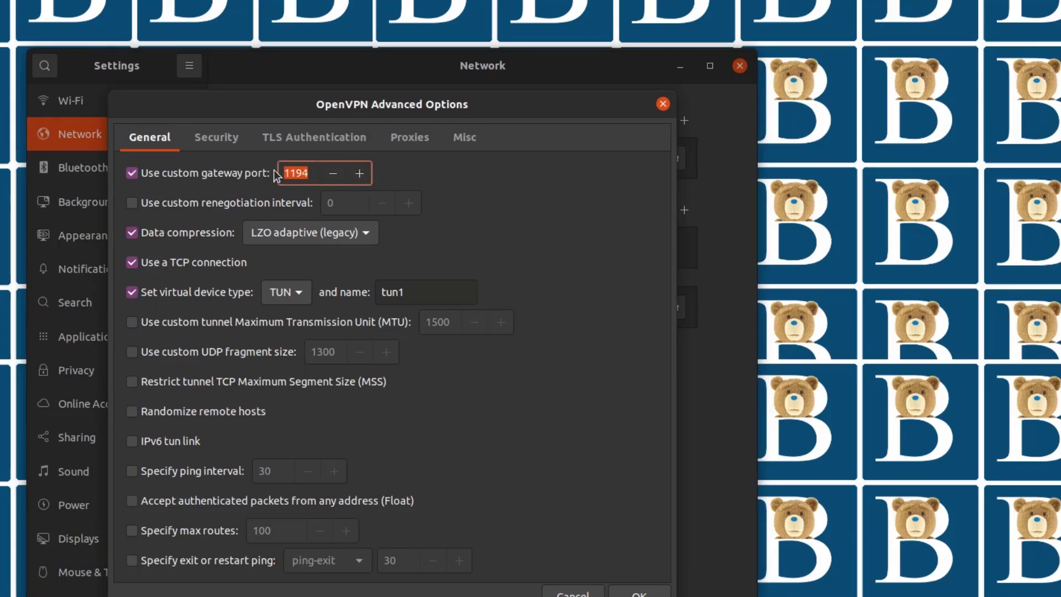
text(443)
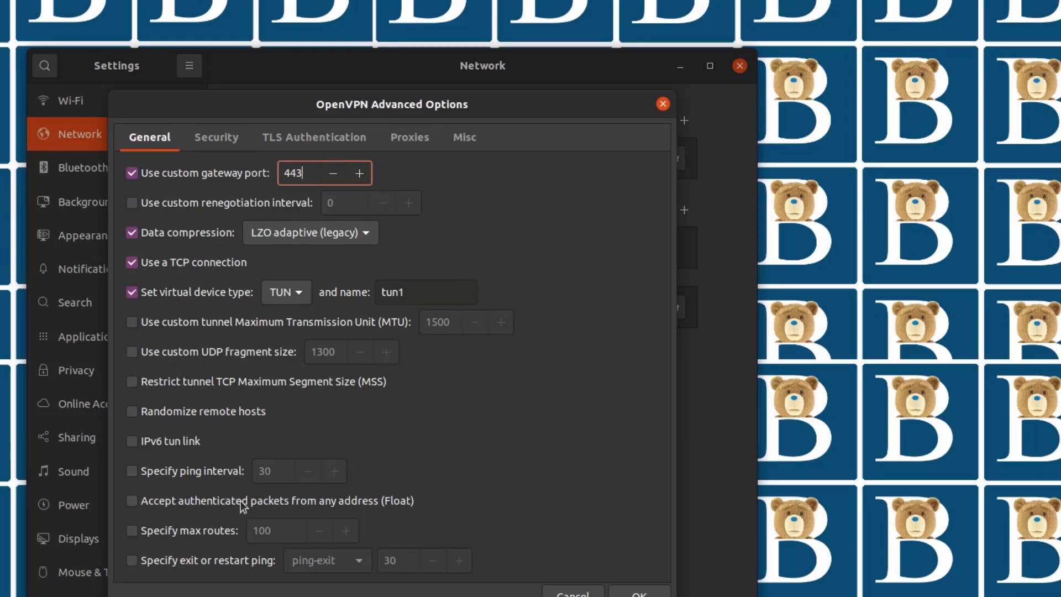
click(644, 593)
Step: Enter vpnbook as the VPN user name
click(366, 346)
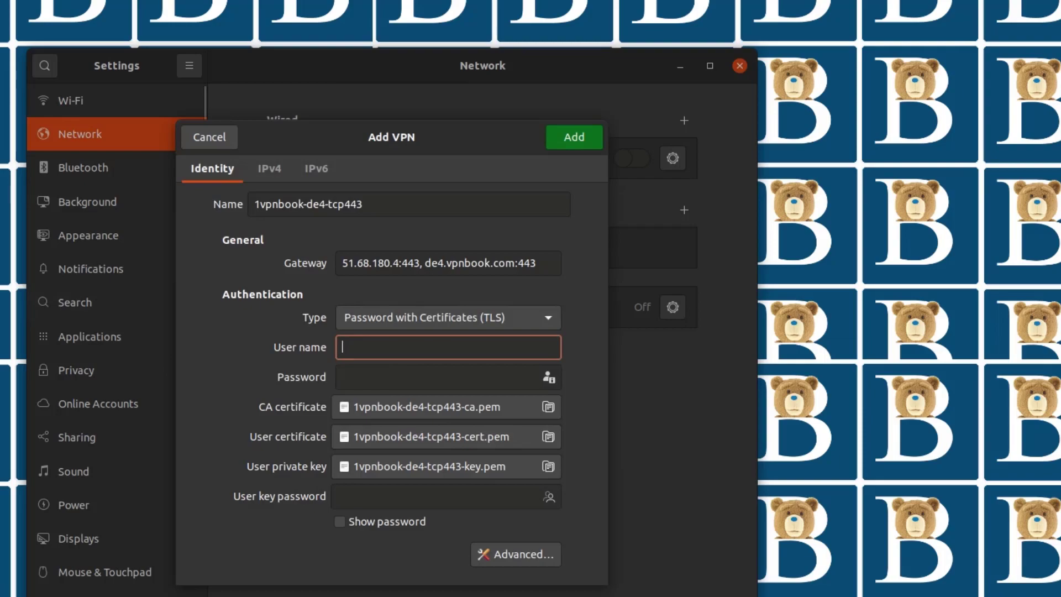
key(alt+Tab)
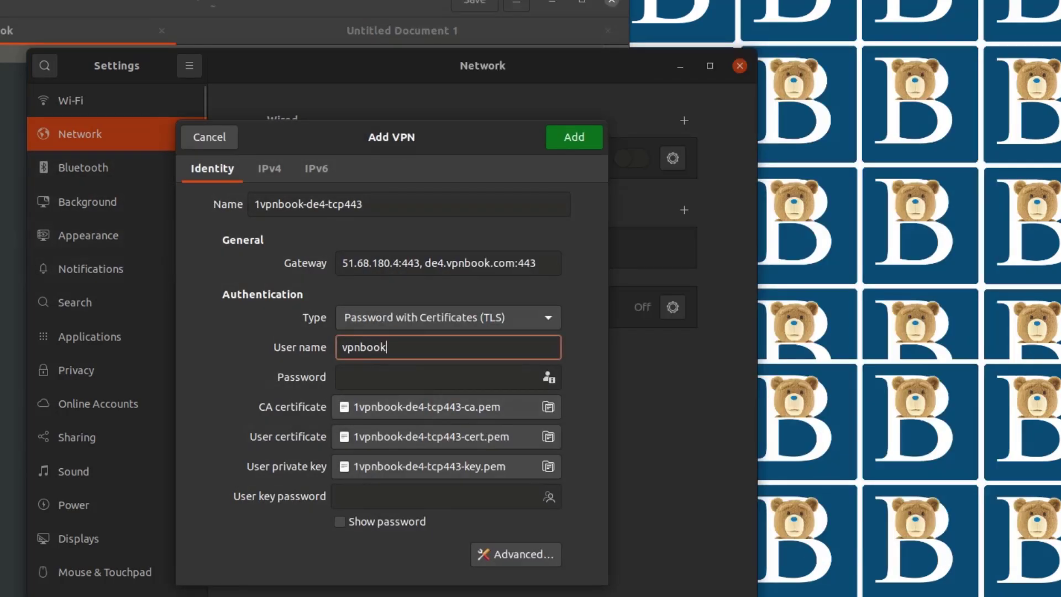
key(alt+Tab)
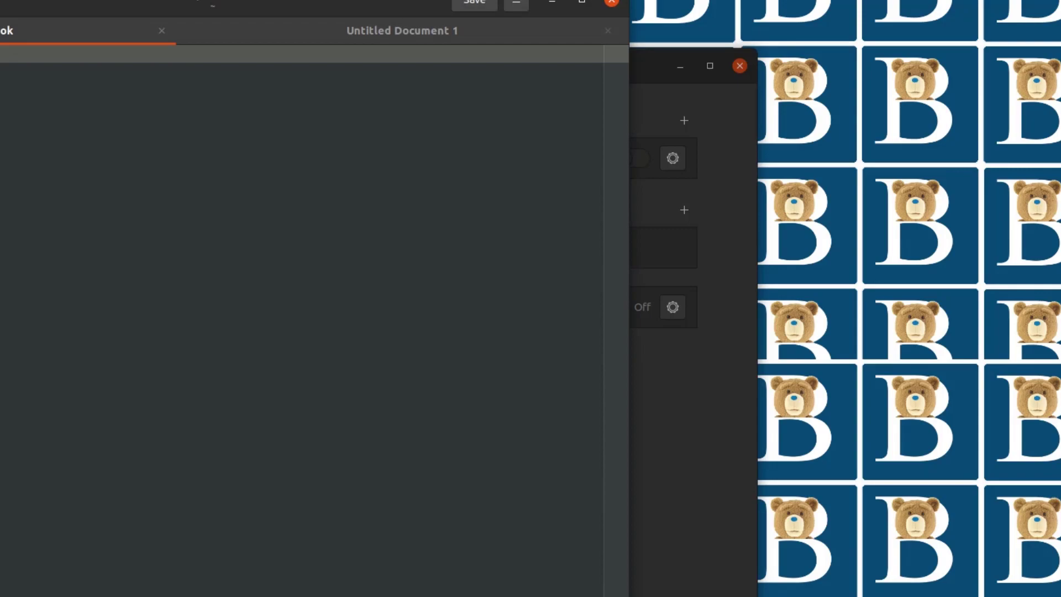
click(663, 465)
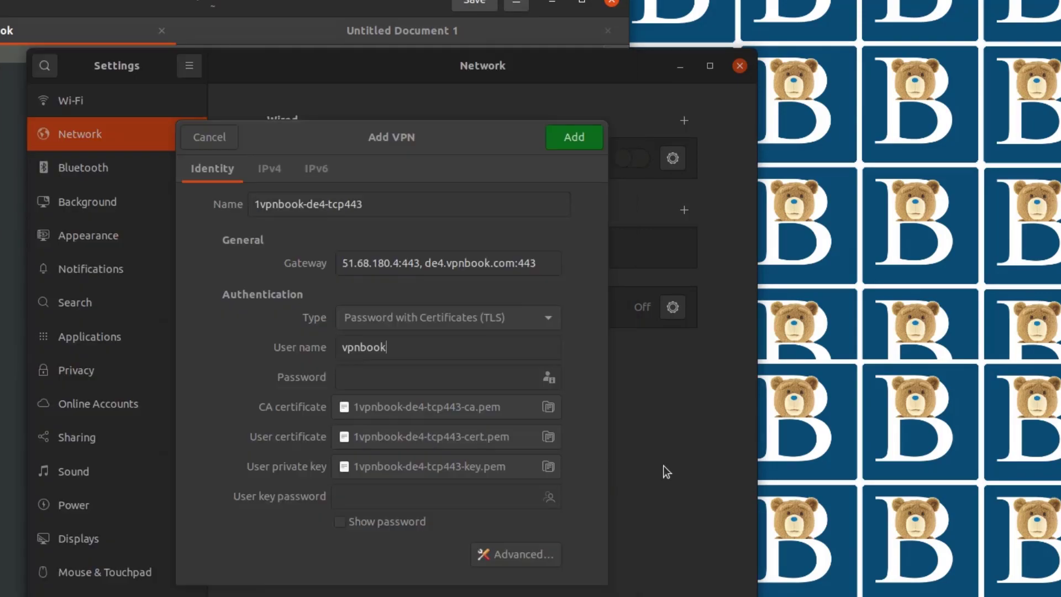
Step: Paste the VPN password into the password field and set it to be stored for all users
right_click(376, 380)
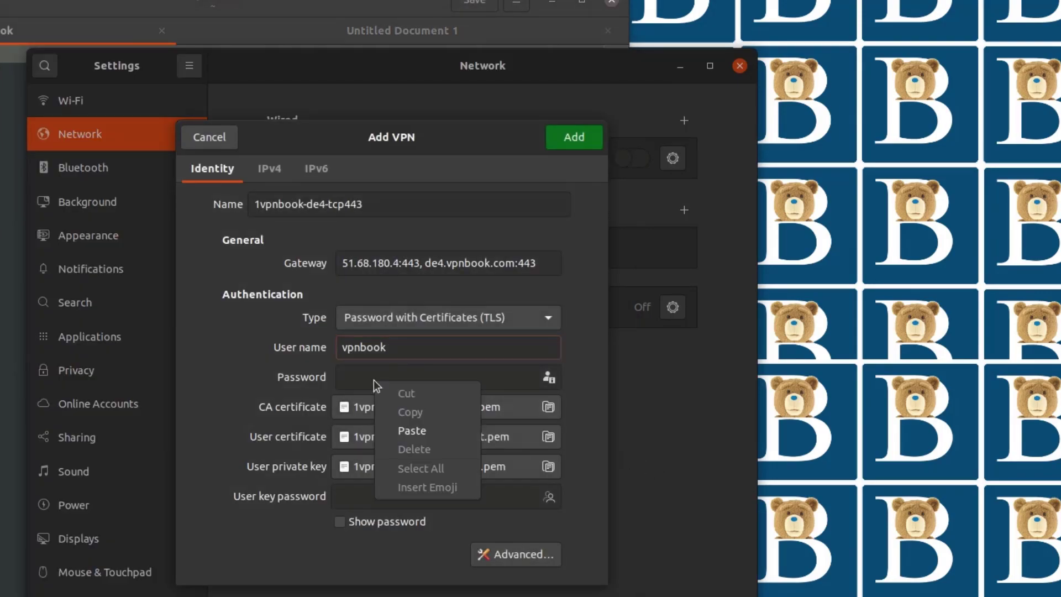
click(415, 430)
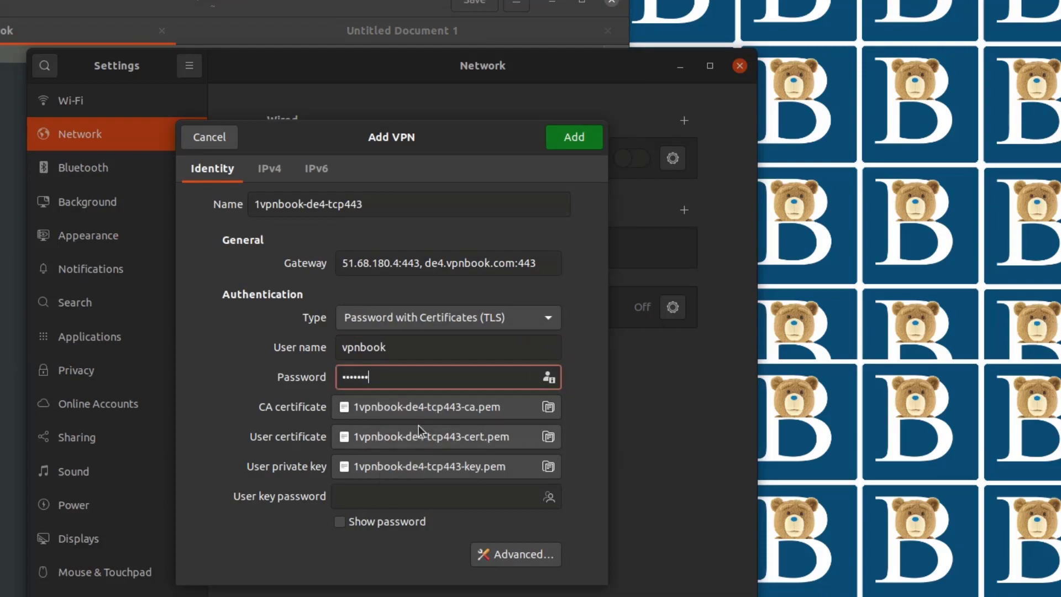
click(549, 379)
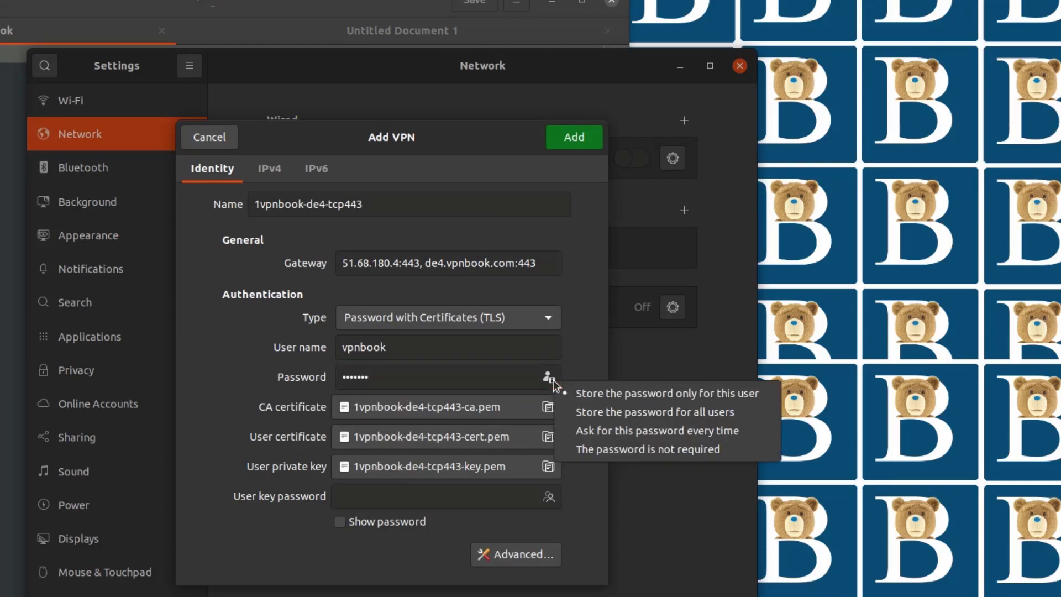
click(660, 419)
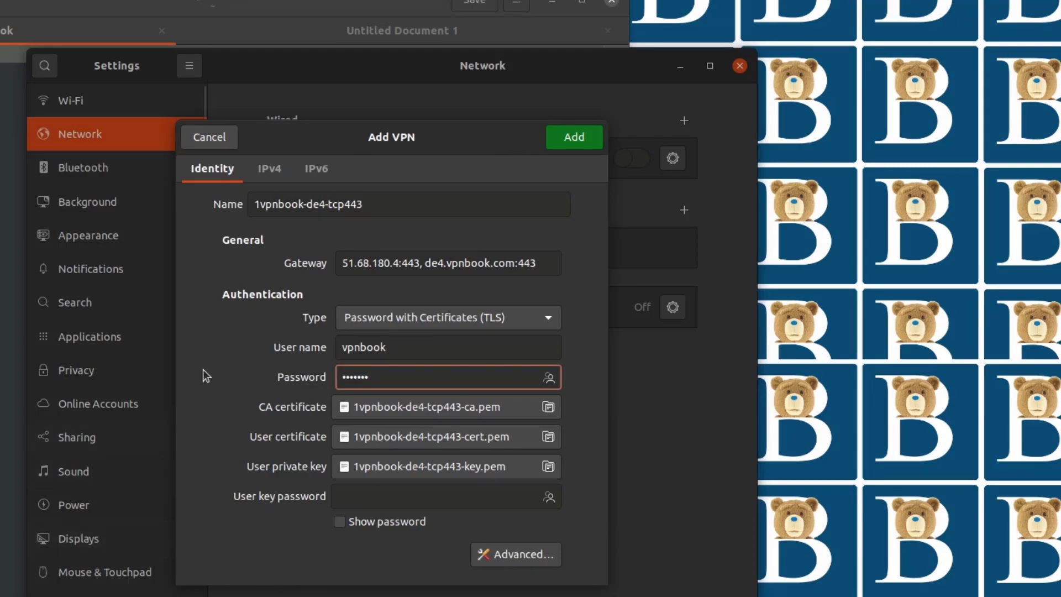
Step: Rename the VPN connection to vpnFR and add it
drag(393, 203, 232, 203)
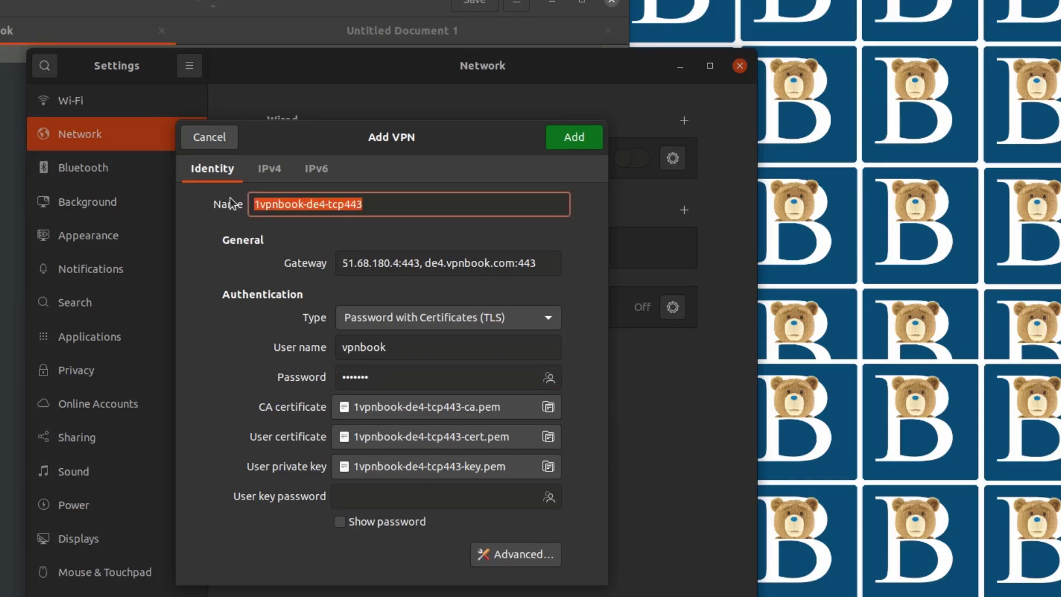
text(vpnFR)
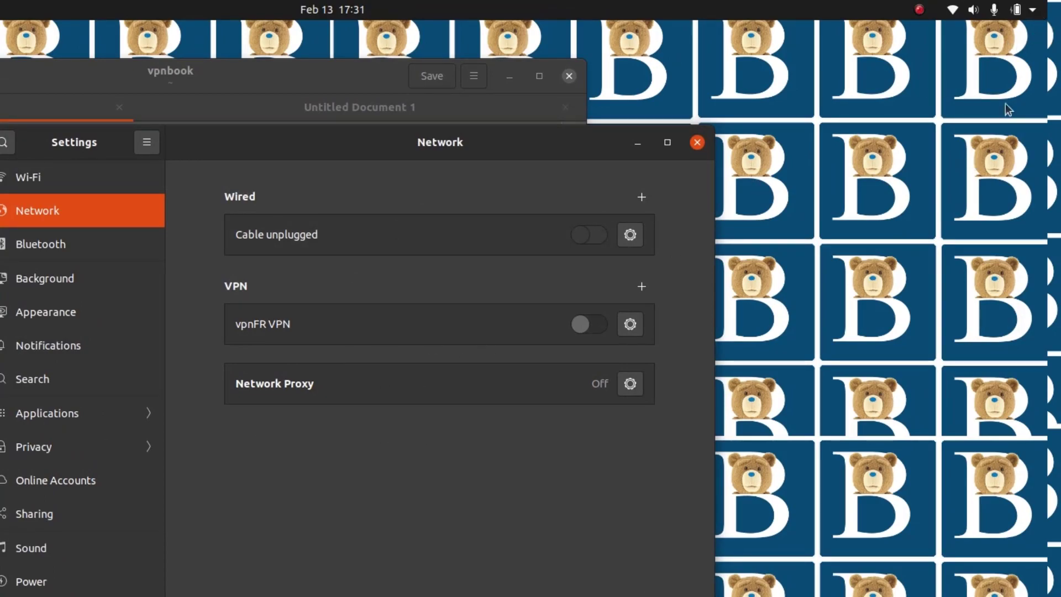
Step: Connect the vpnFR VPN from the system status menu
click(955, 16)
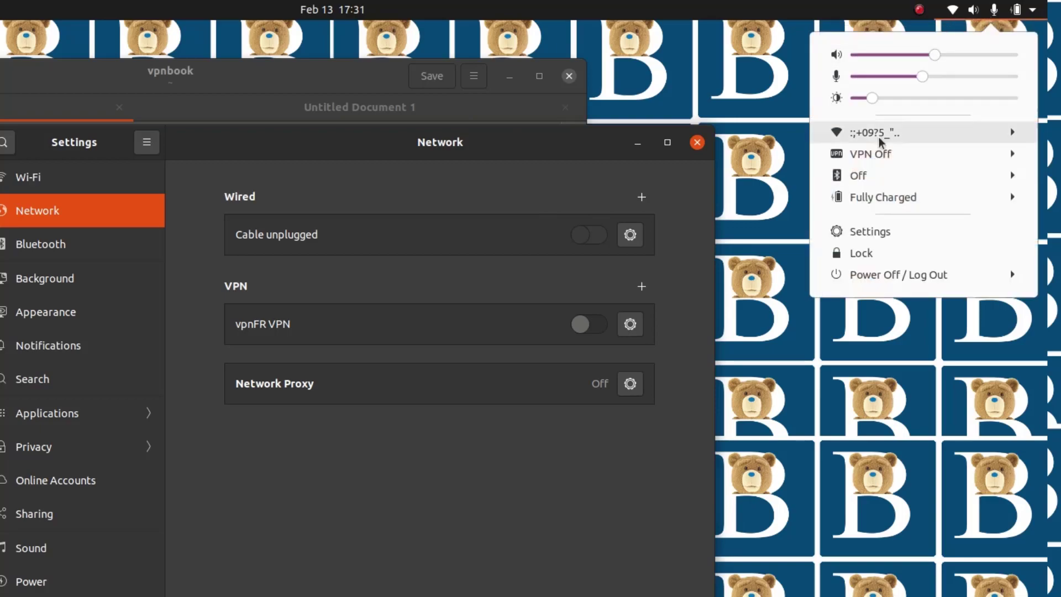
click(882, 156)
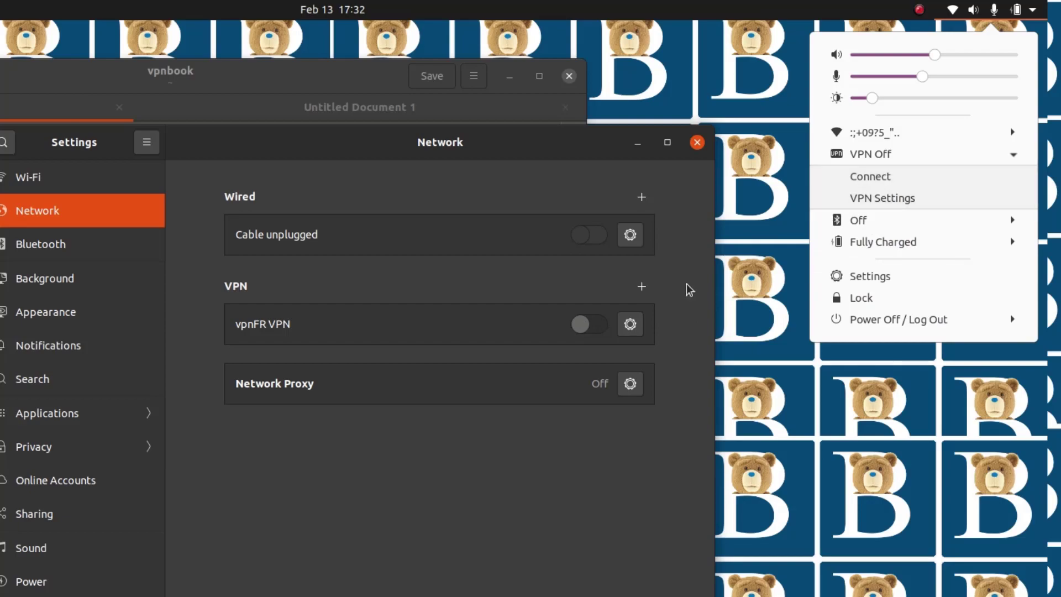
click(889, 183)
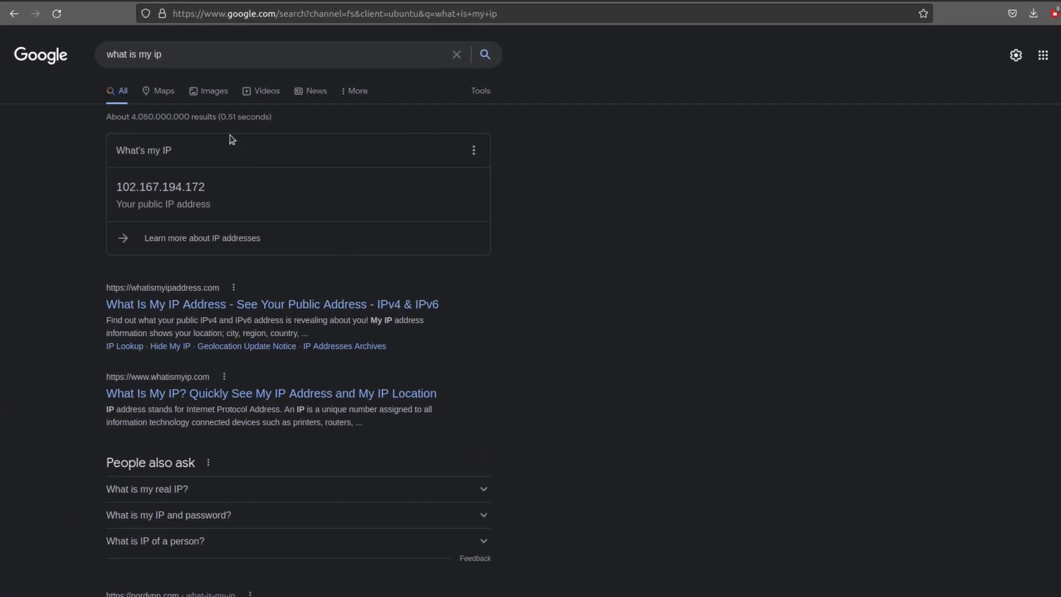
Step: Reload the Google IP search page
click(65, 15)
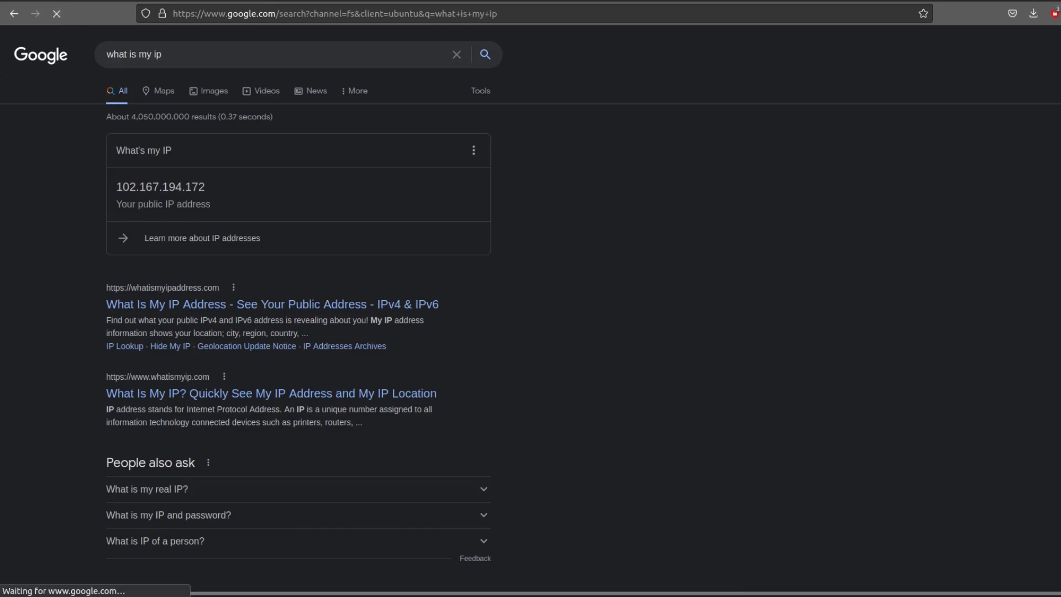
click(1023, 1)
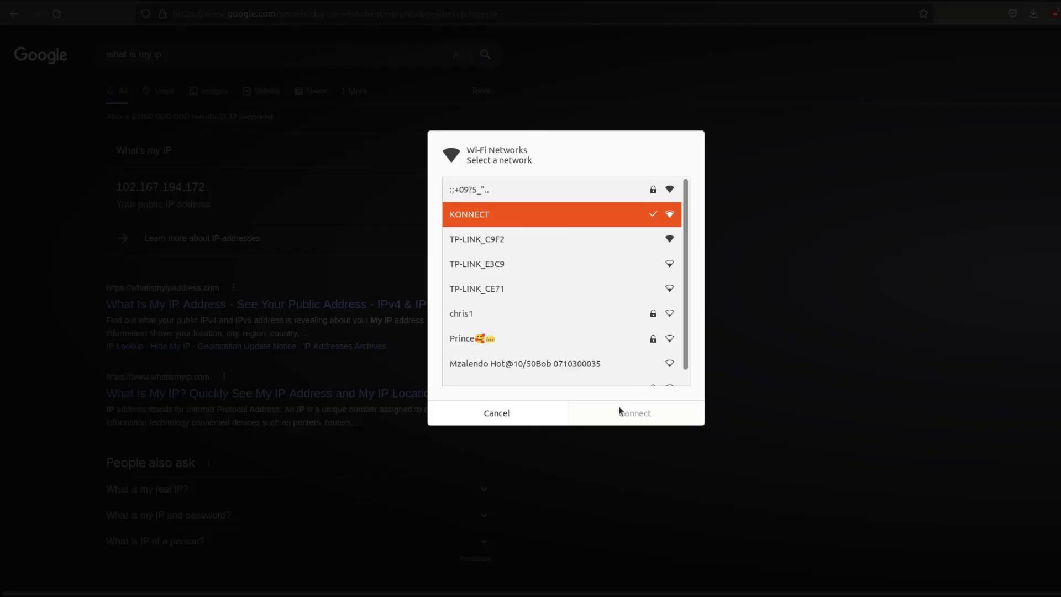
click(509, 417)
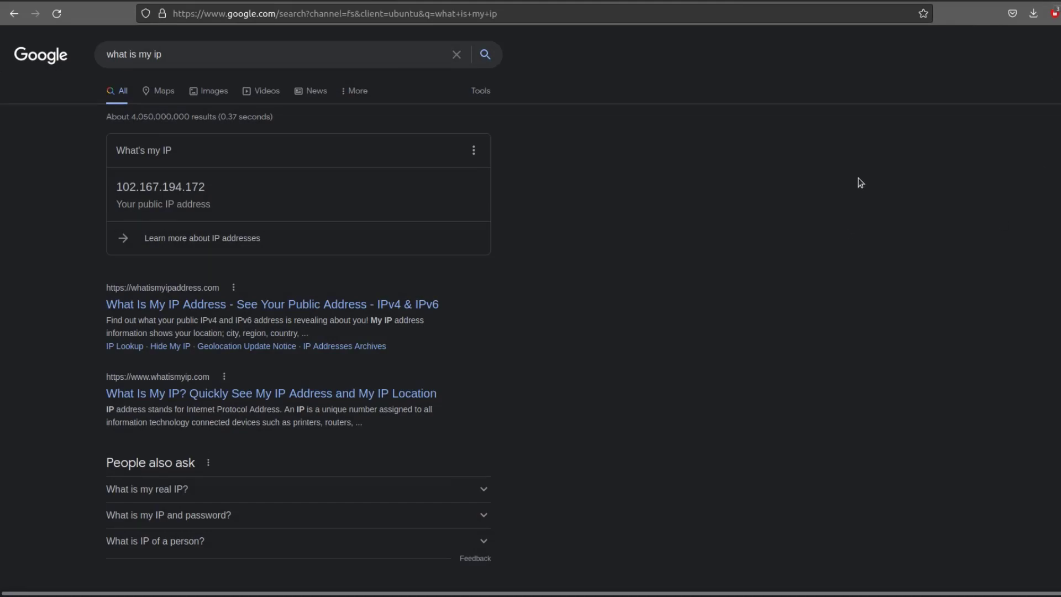
Step: Connect the VPN again from the system status menu
click(1023, 2)
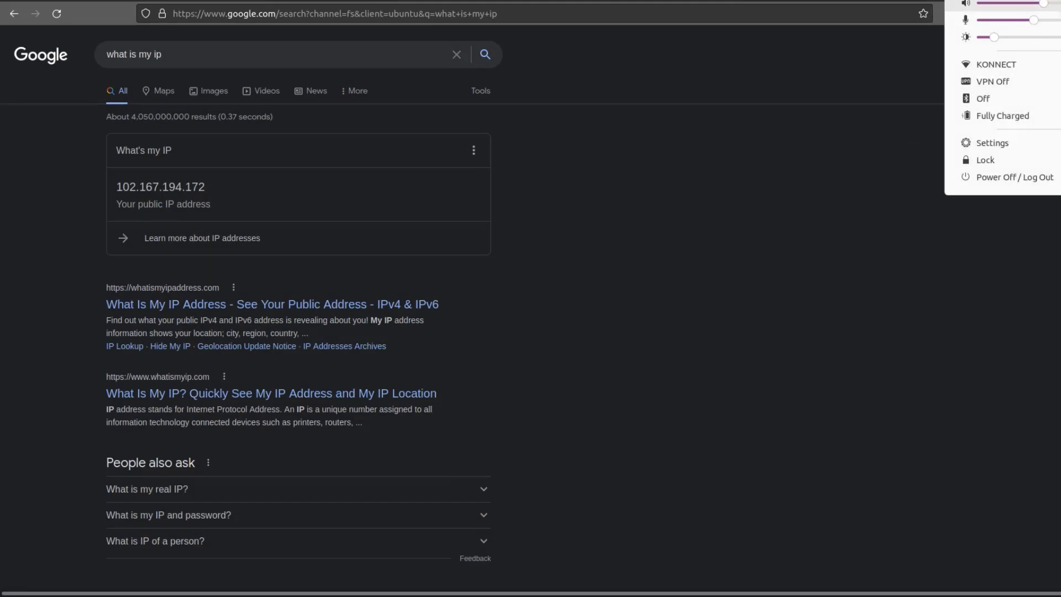
click(1009, 84)
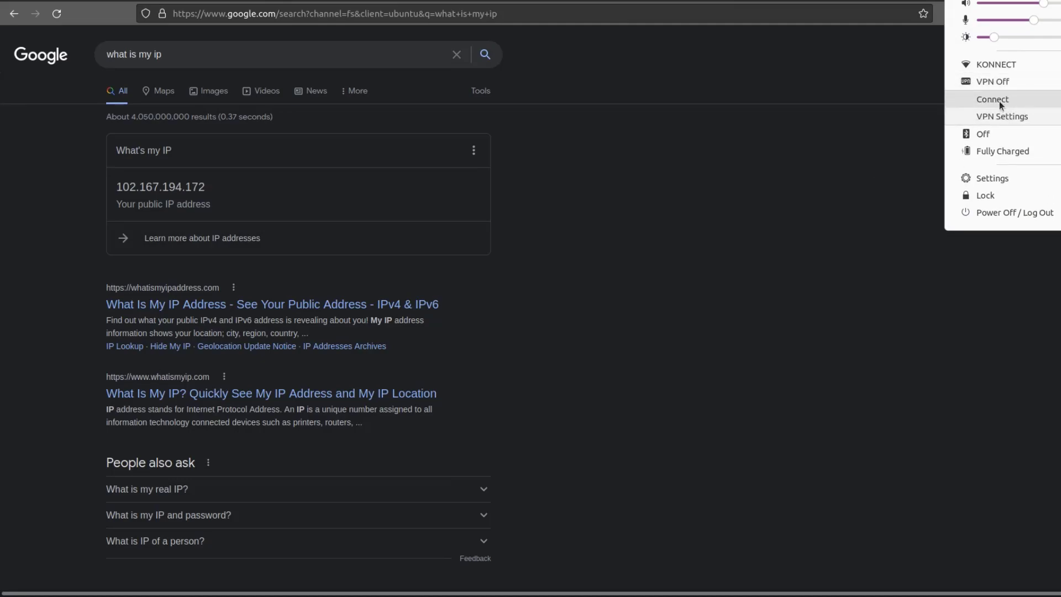
click(999, 101)
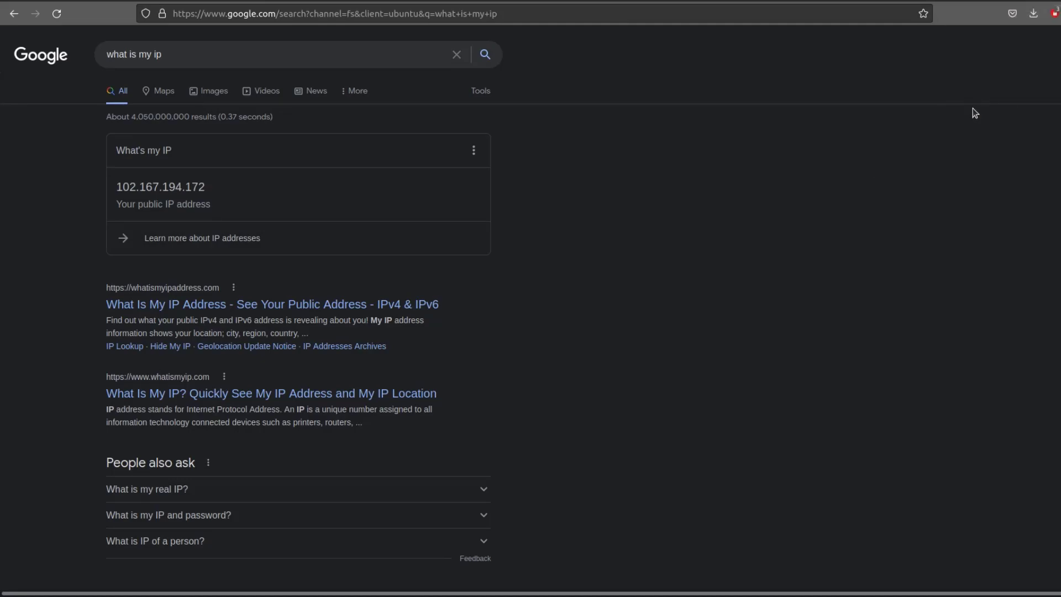
Step: Reload the IP search results and examine the public IP address and location shown
click(58, 14)
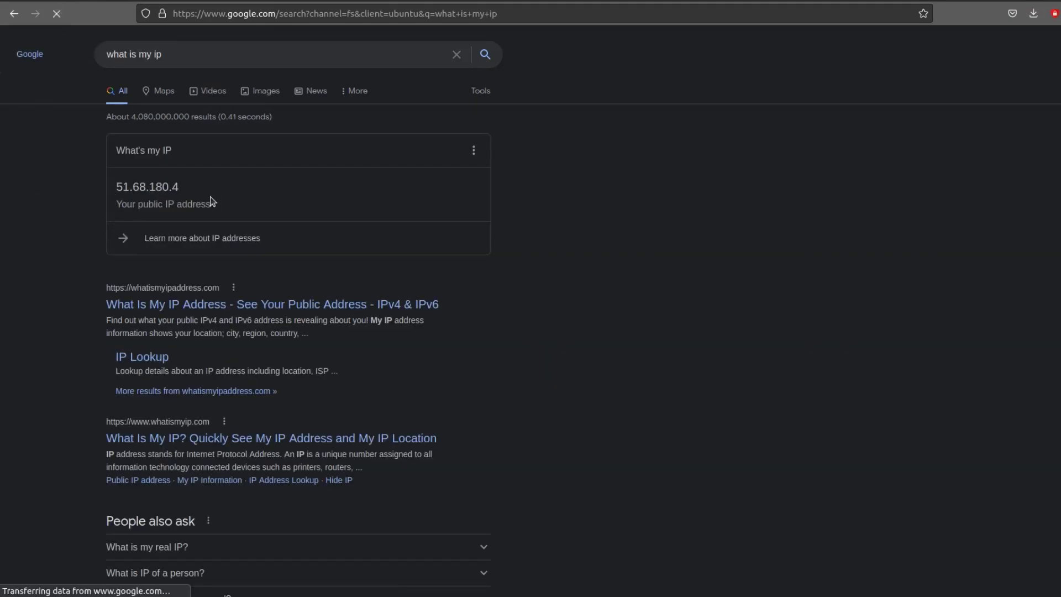
scroll(182, 210, down, 20)
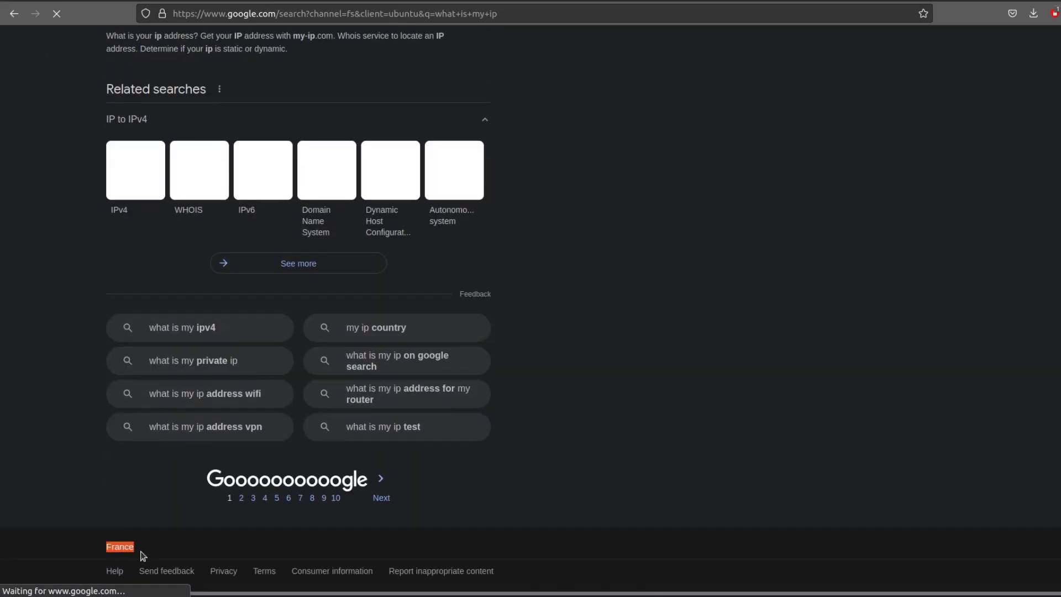
scroll(685, 288, up, 8)
scroll(685, 288, up, 10)
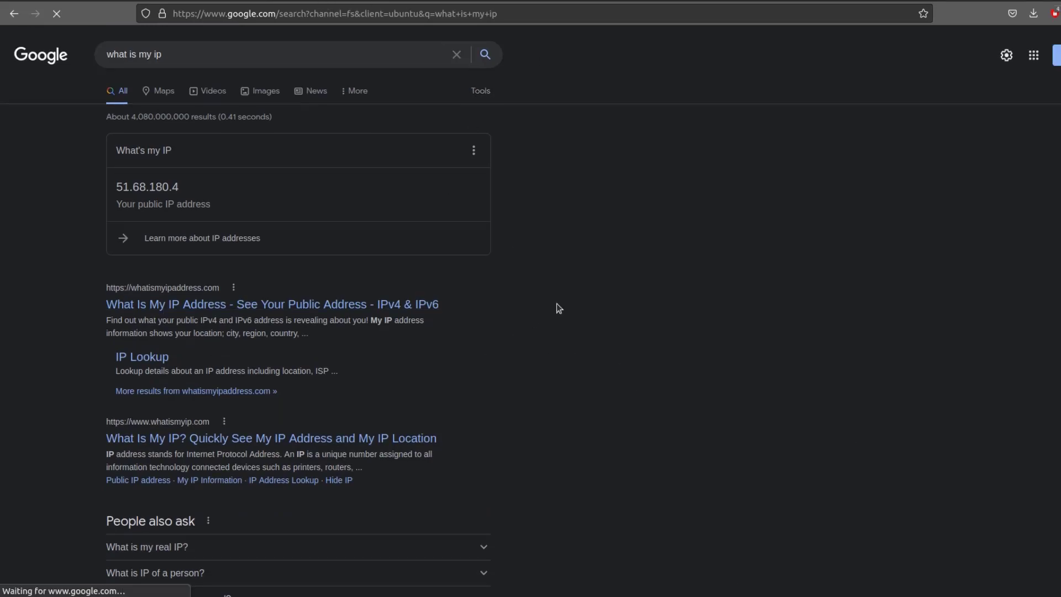
drag(182, 191, 116, 194)
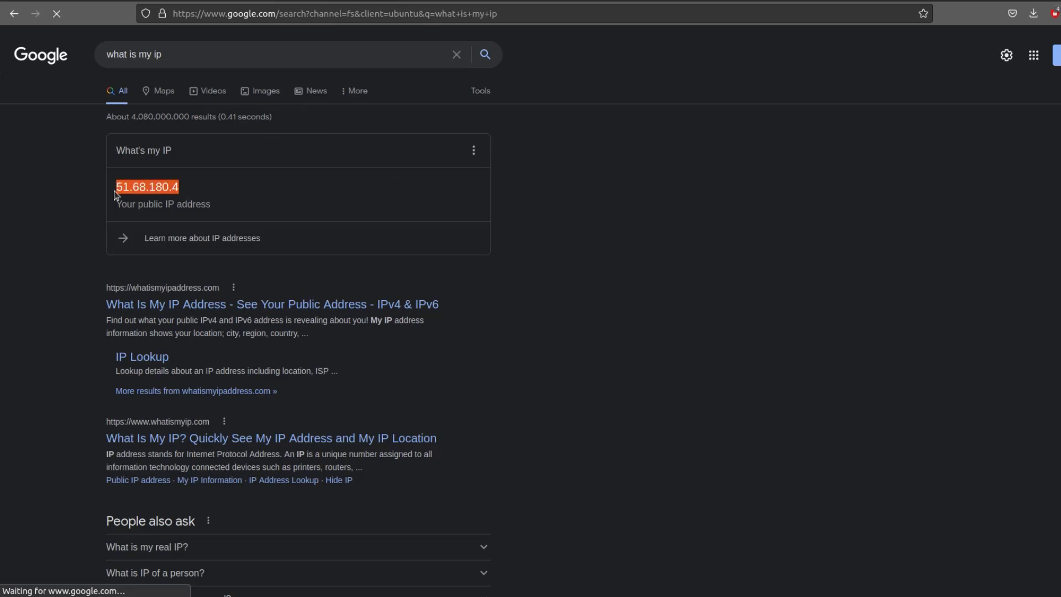
click(665, 218)
click(1054, 1)
click(1053, 1)
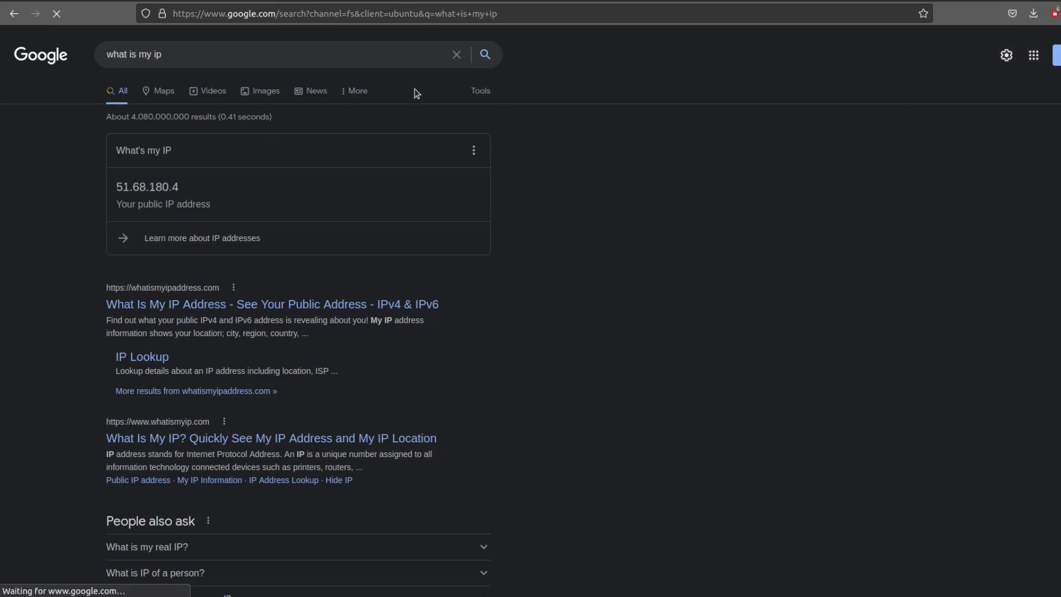
mouse_move(3, 53)
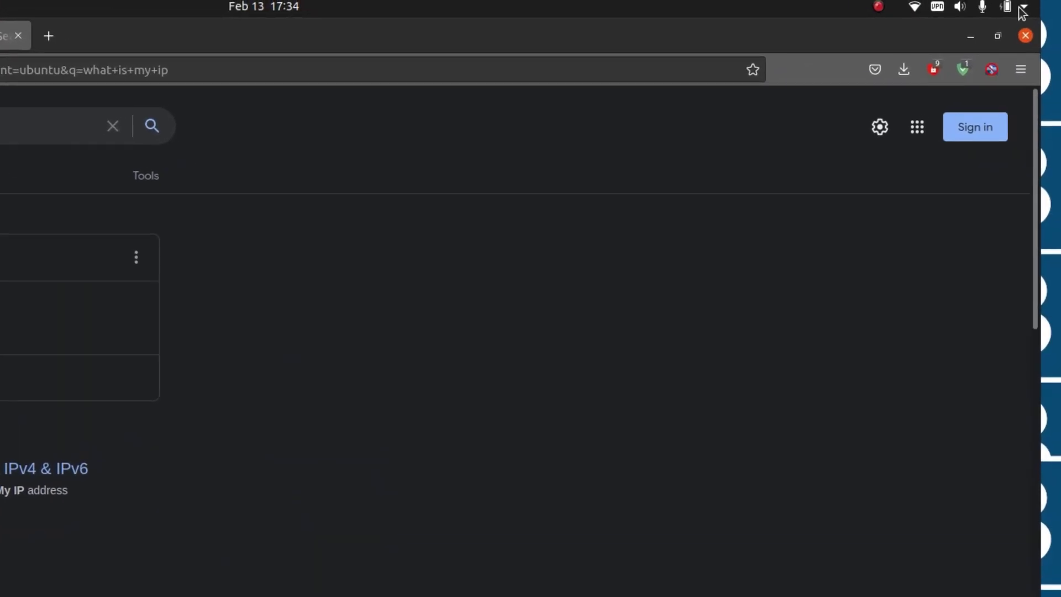
Step: Add another VPN in Network settings by importing the vpnbook-pl226-tcp443.ovpn file
click(1021, 8)
click(863, 247)
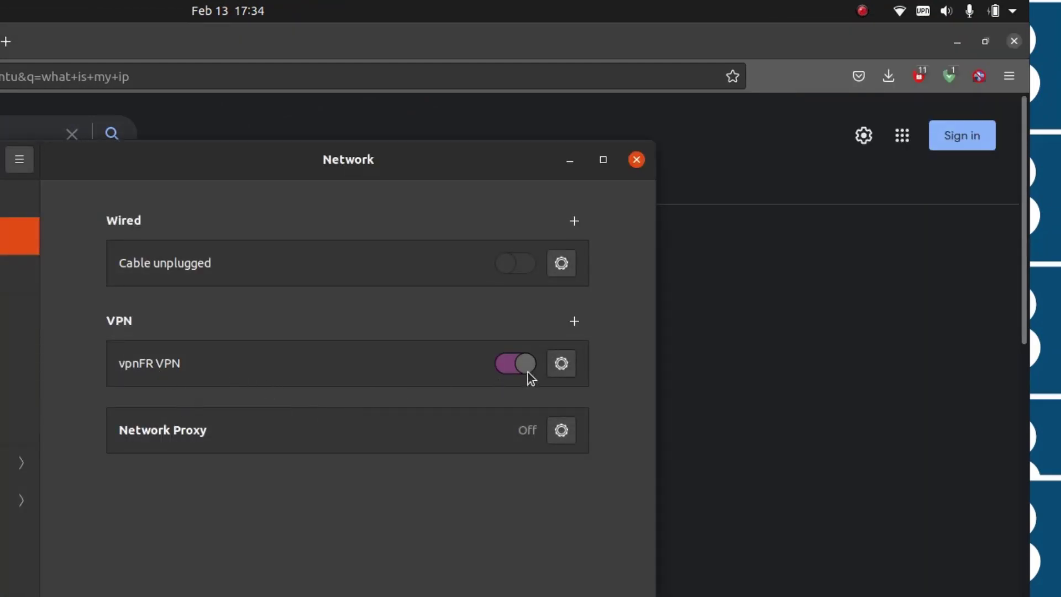
click(574, 327)
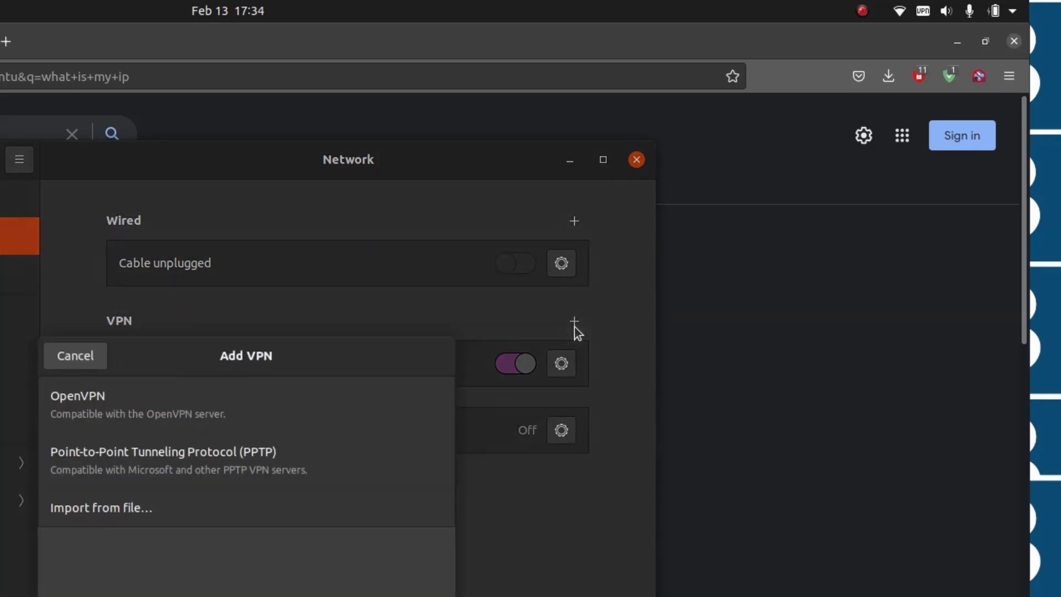
click(80, 510)
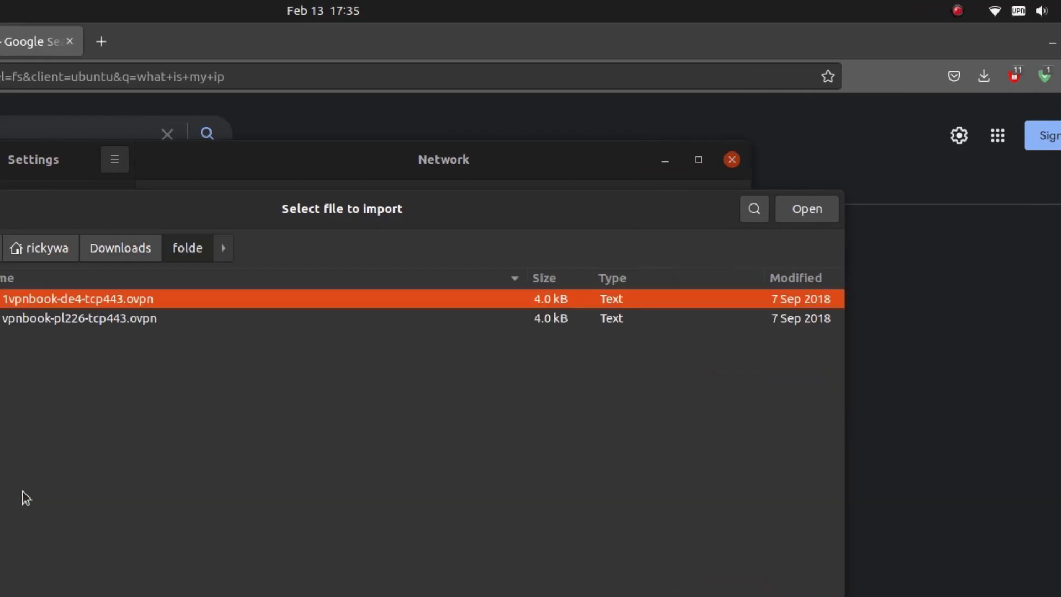
click(22, 324)
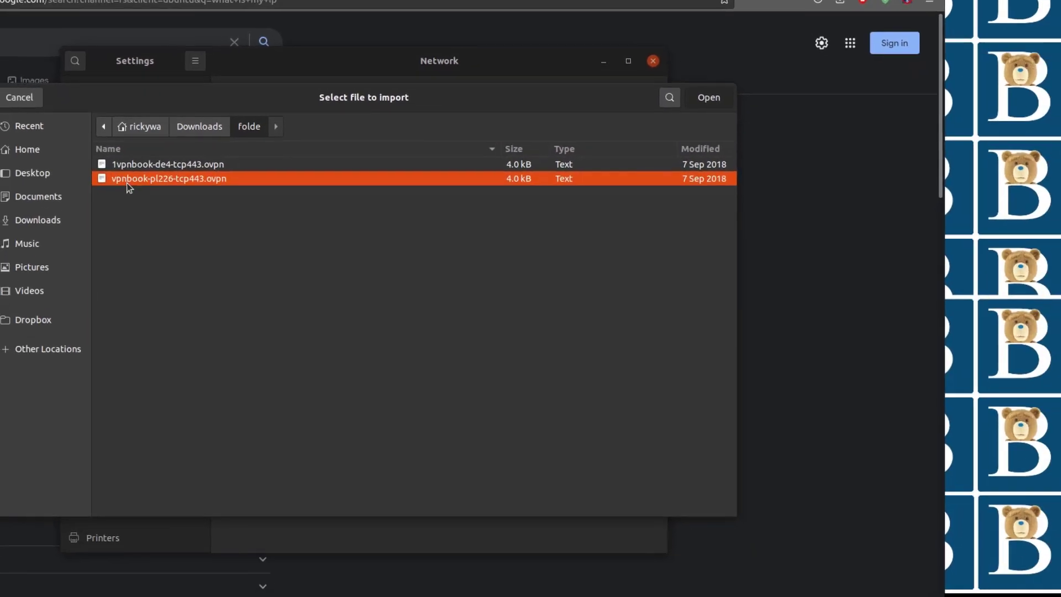
double_click(127, 183)
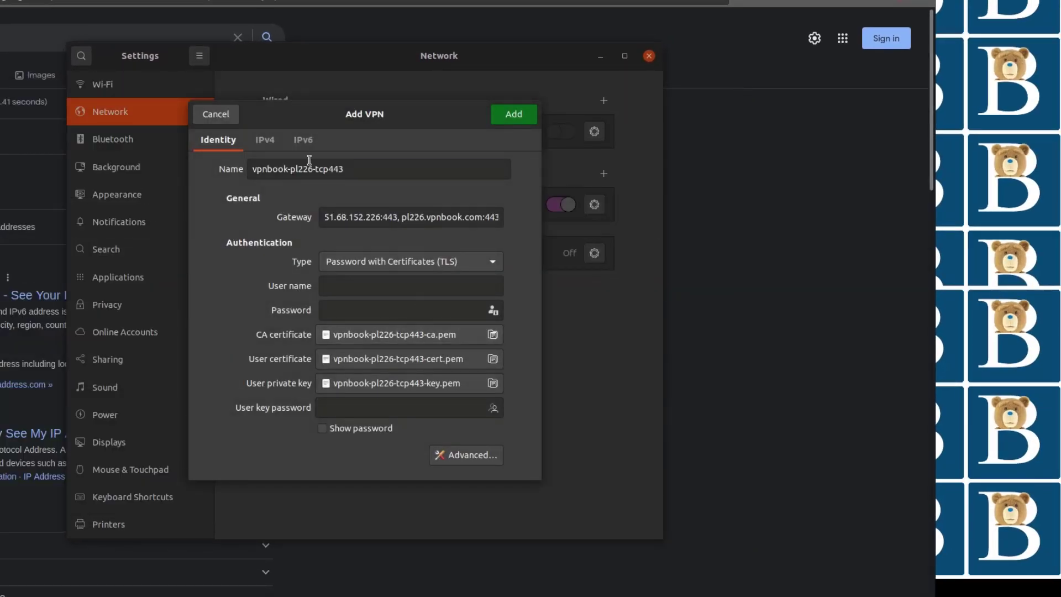
Step: In the new VPN's advanced options, enable a custom gateway port of 443 and confirm
click(345, 283)
click(336, 308)
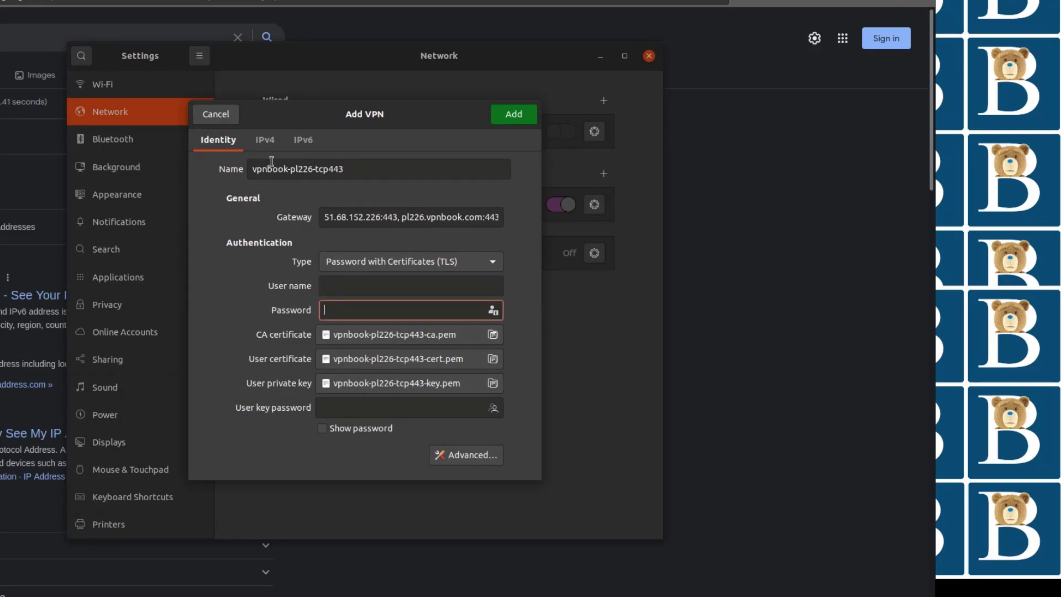
click(469, 457)
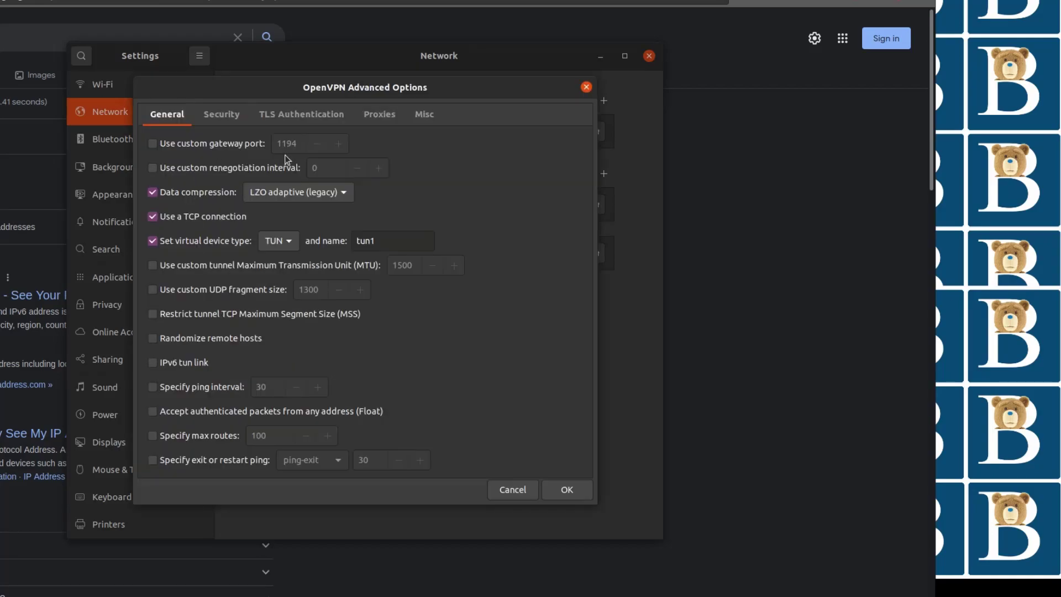
click(163, 148)
drag(300, 145, 268, 144)
text(443)
click(566, 492)
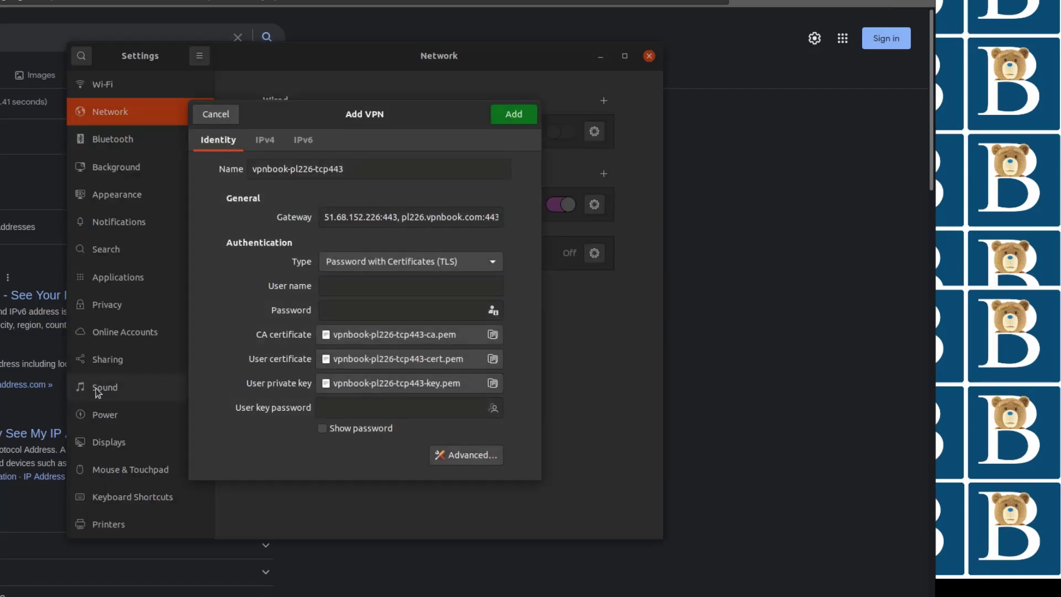
Step: Paste the VPN password into the password field
right_click(338, 310)
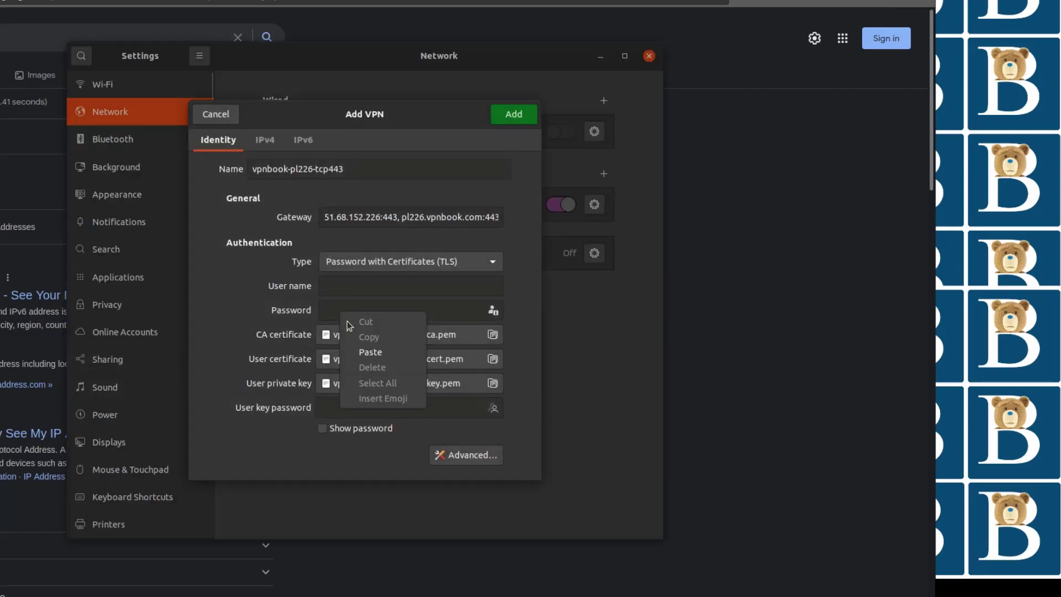
click(375, 358)
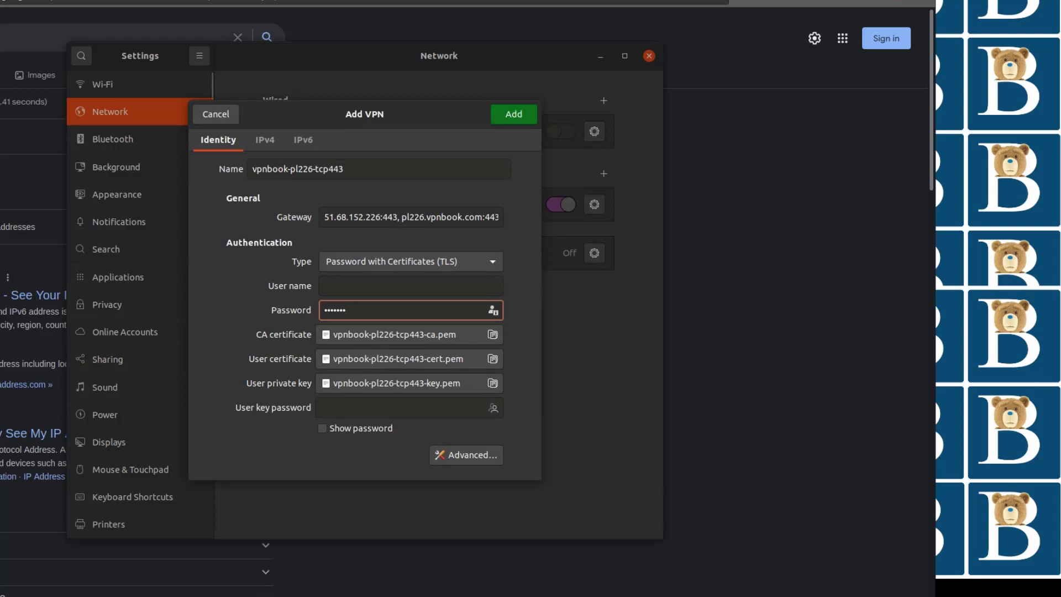
Step: Copy the user name from the text editor and paste vpnbook as the VPN user name
key(alt+Tab)
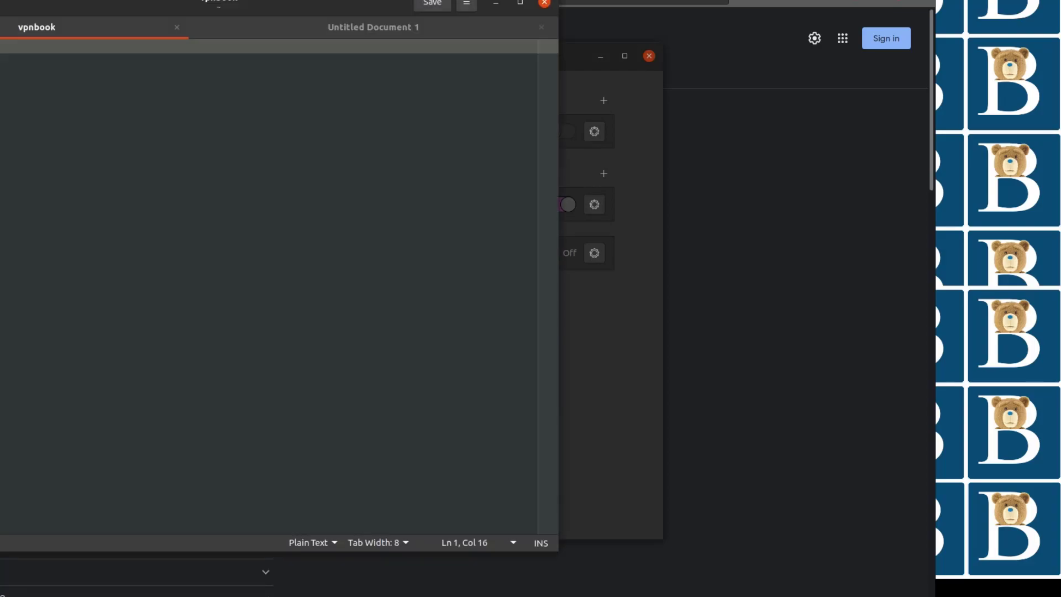
click(1, 47)
right_click(1, 50)
click(1, 108)
click(583, 330)
right_click(365, 284)
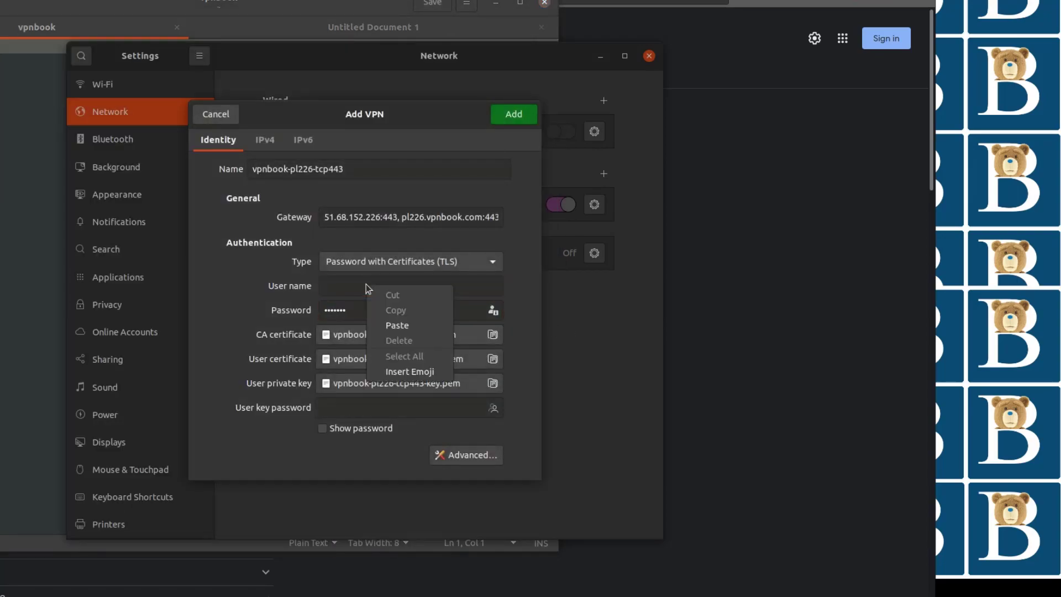
click(391, 325)
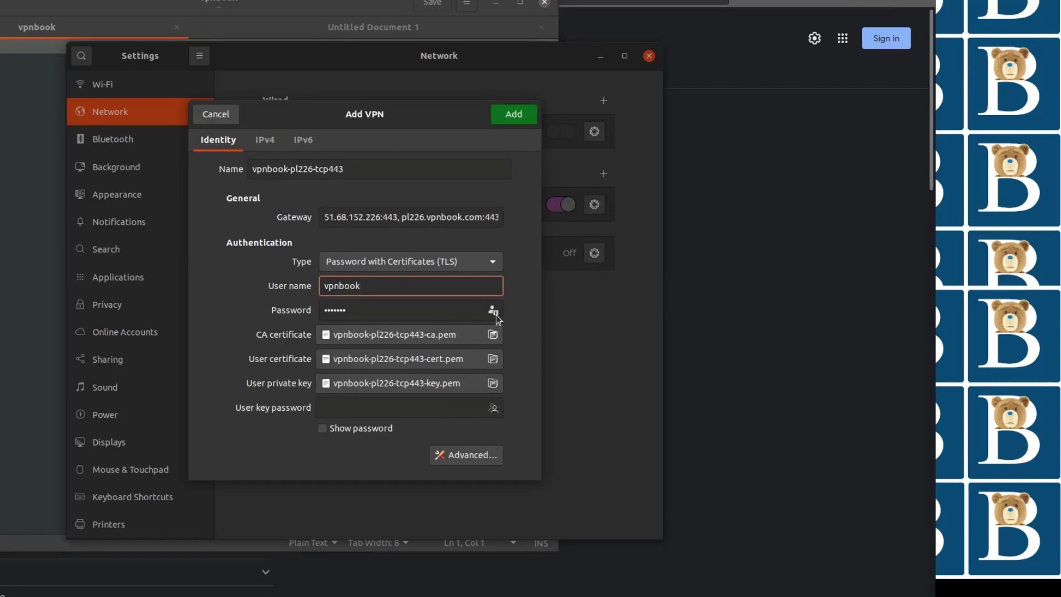
Step: Set the VPN password to be stored for all users and add the new VPN connection
click(383, 312)
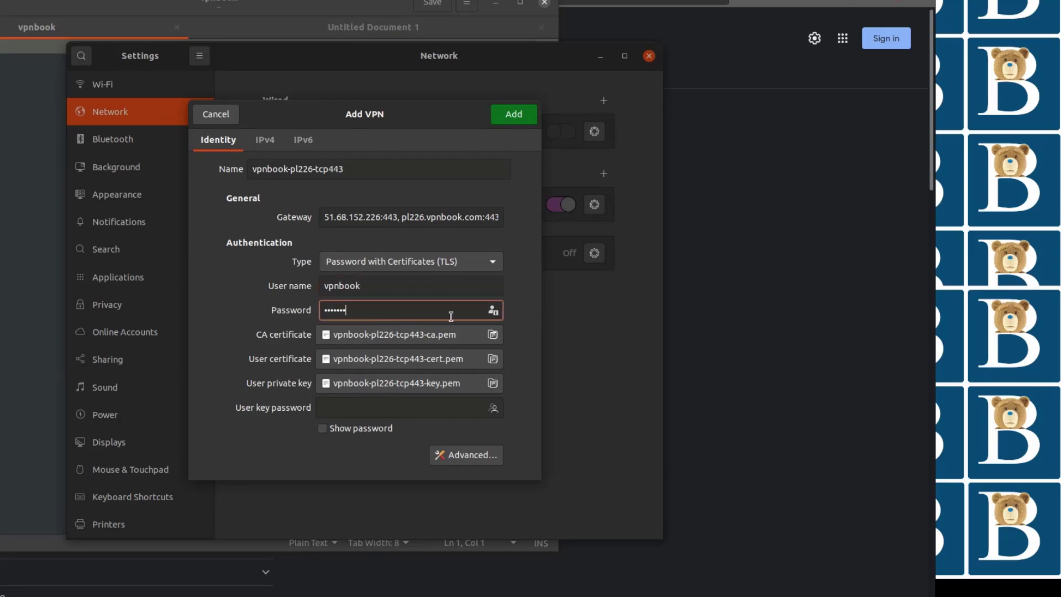
click(492, 311)
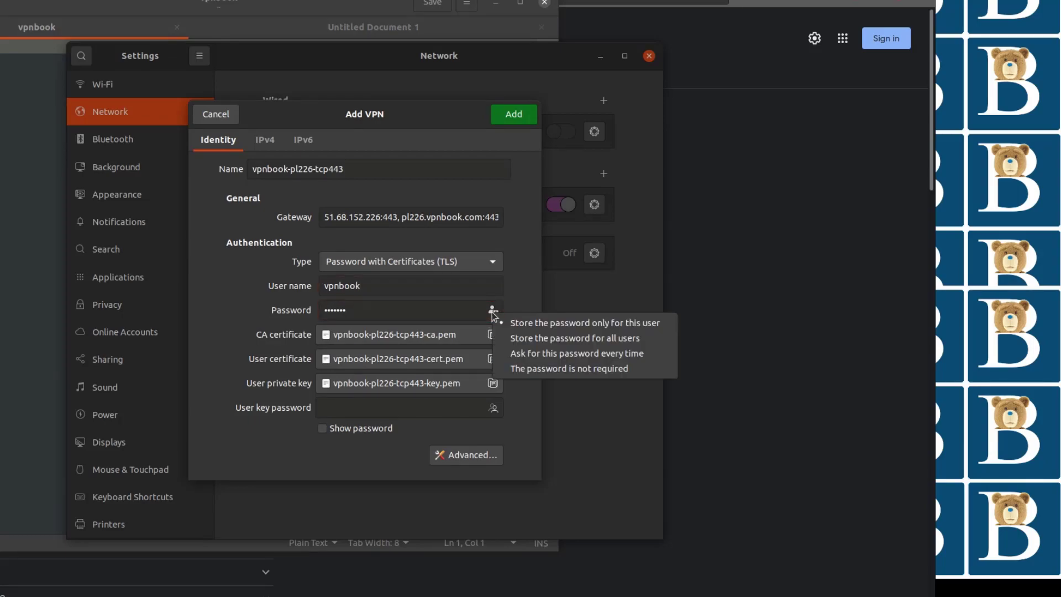
click(567, 338)
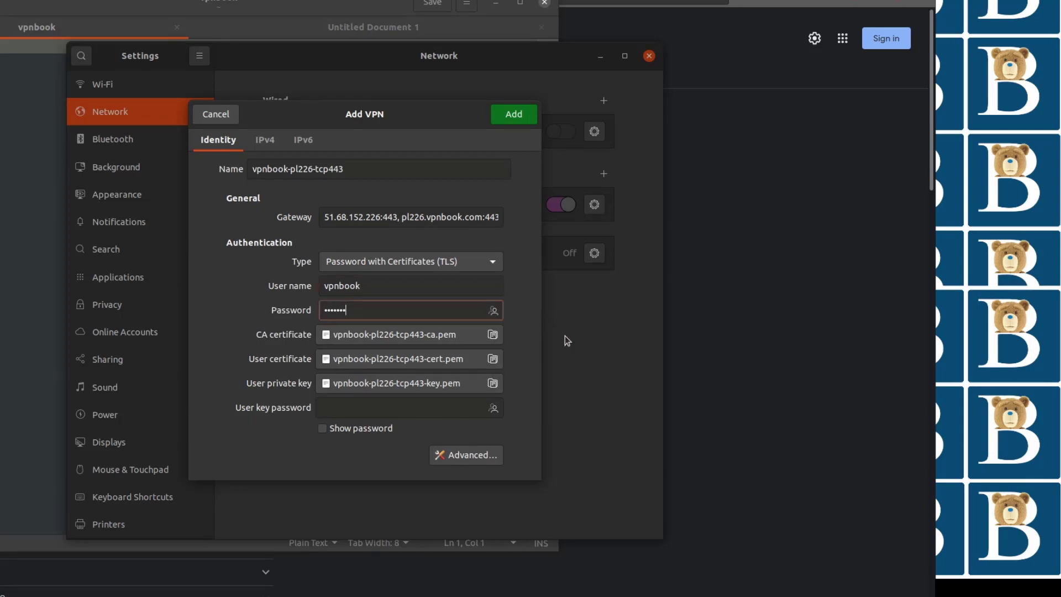
click(524, 114)
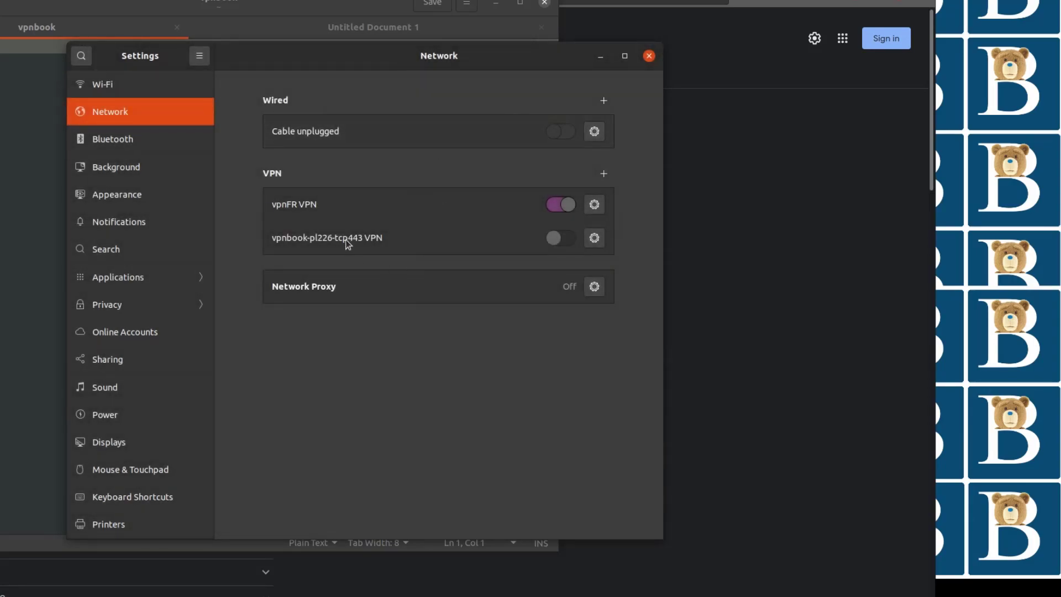
Step: Review the new vpnbook-pl226-tcp443 VPN's identity settings and apply them
click(595, 245)
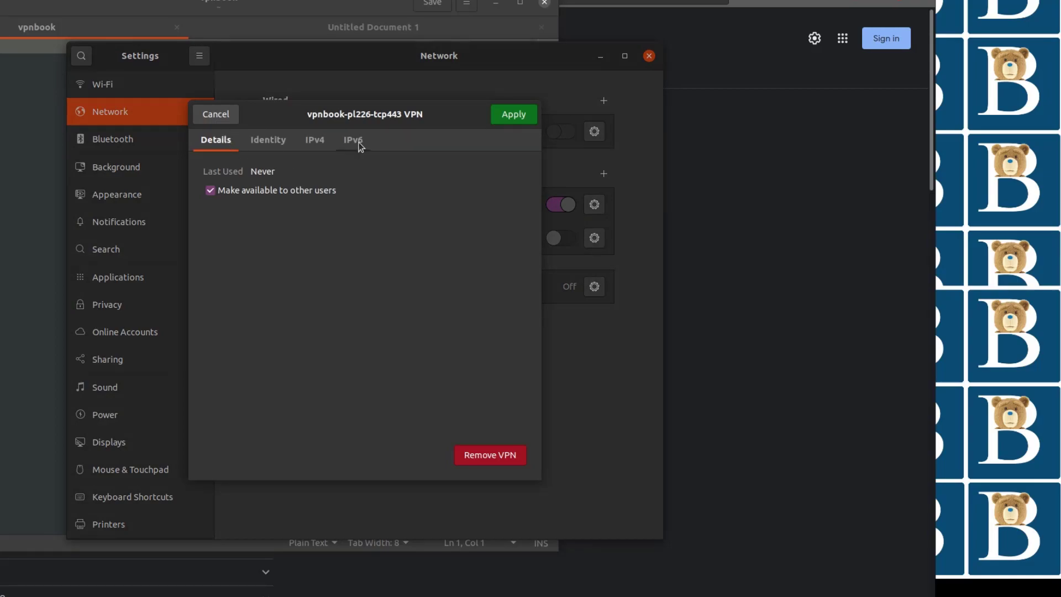
click(269, 141)
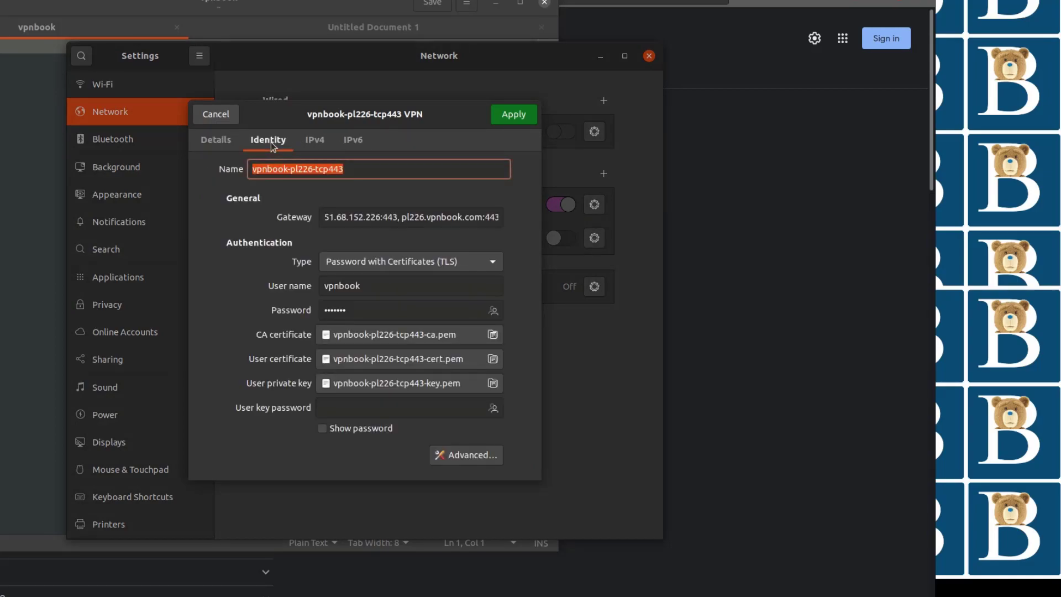
click(352, 170)
click(524, 113)
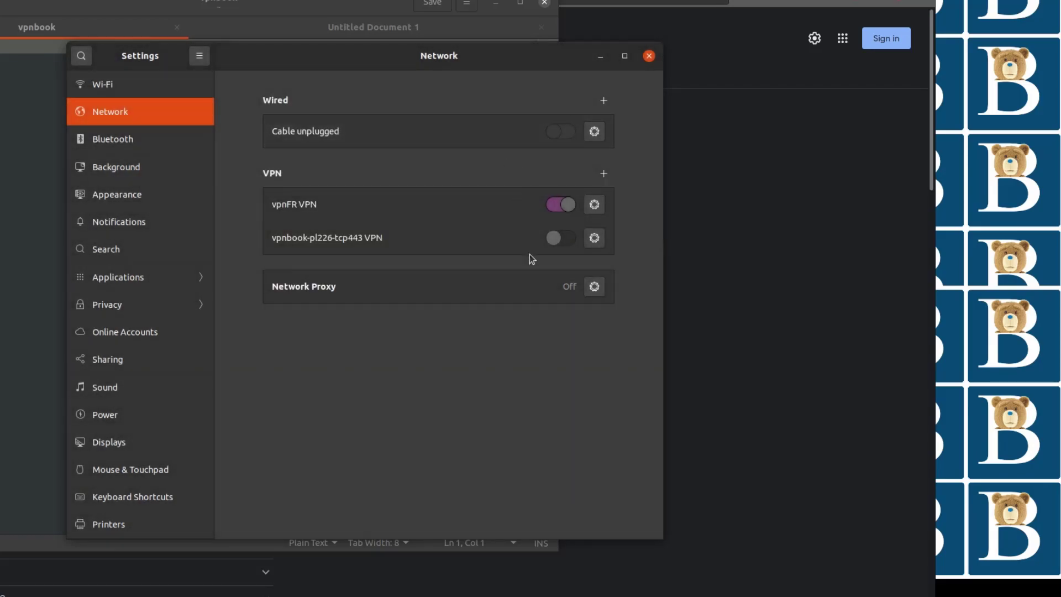
Step: Switch off the vpnFR VPN and check the VPN list in the system menu
click(570, 206)
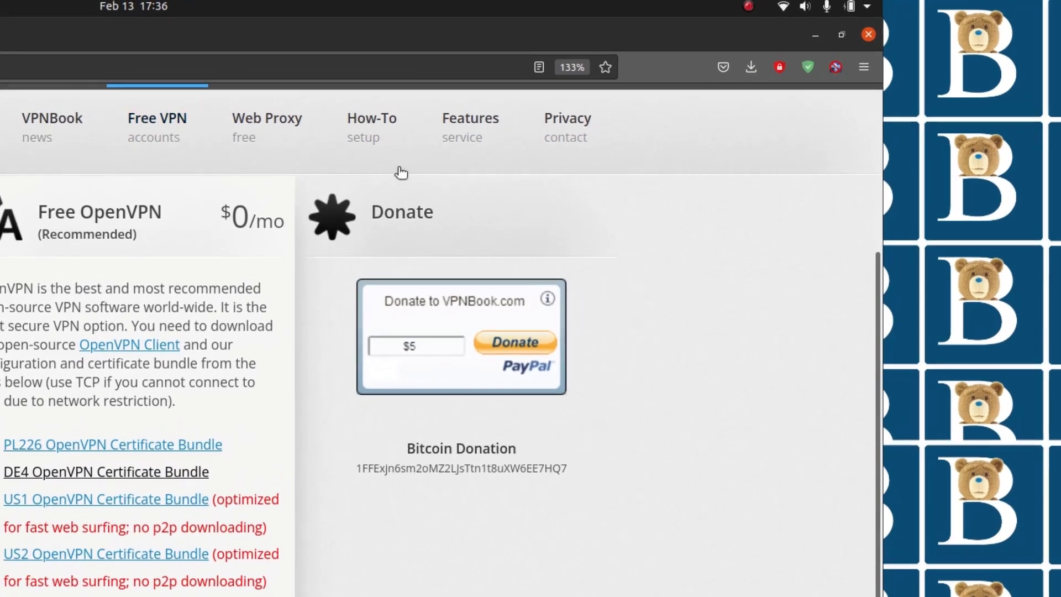
click(864, 11)
click(719, 164)
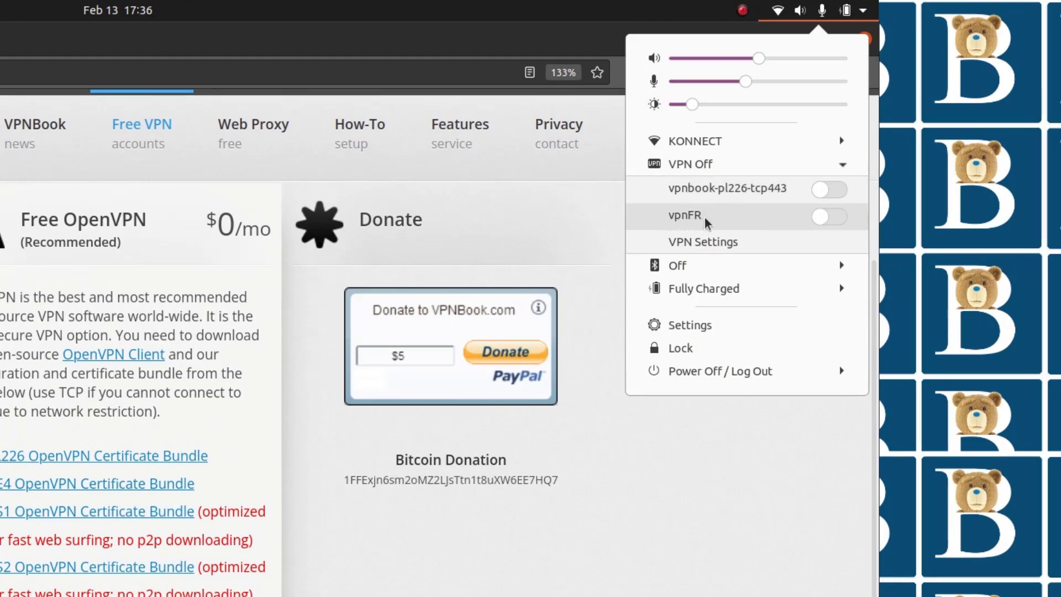
click(776, 16)
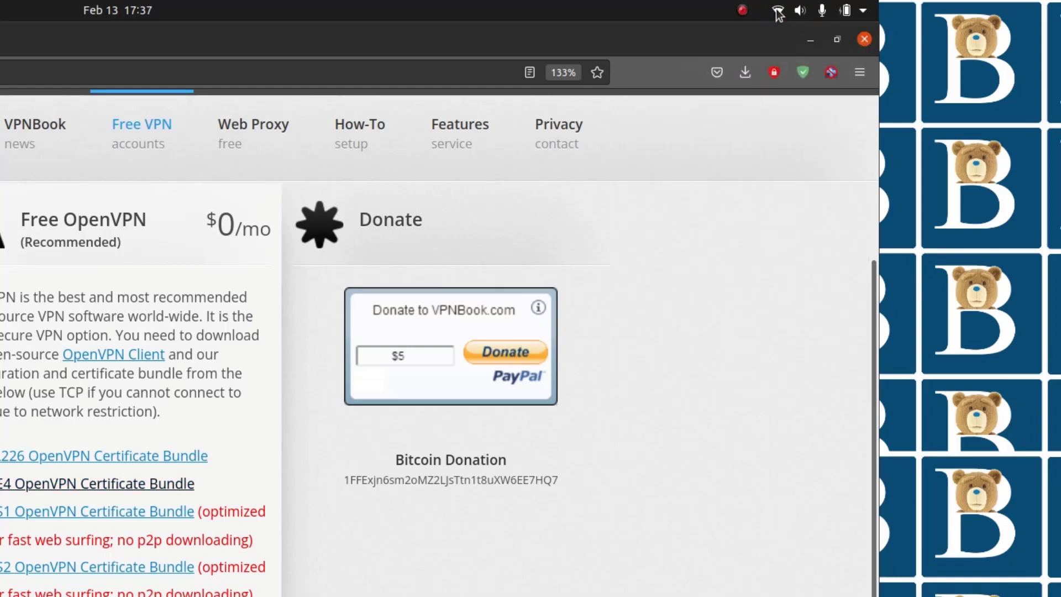
Step: Turn the Wi-Fi connection off and back on from the system menu
click(776, 16)
click(731, 145)
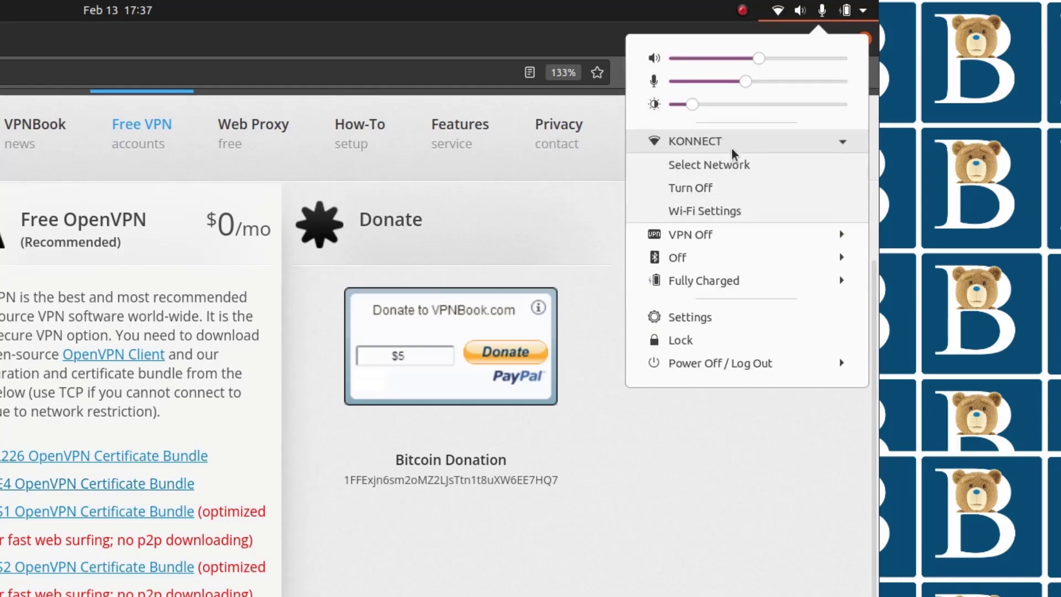
click(703, 190)
click(778, 16)
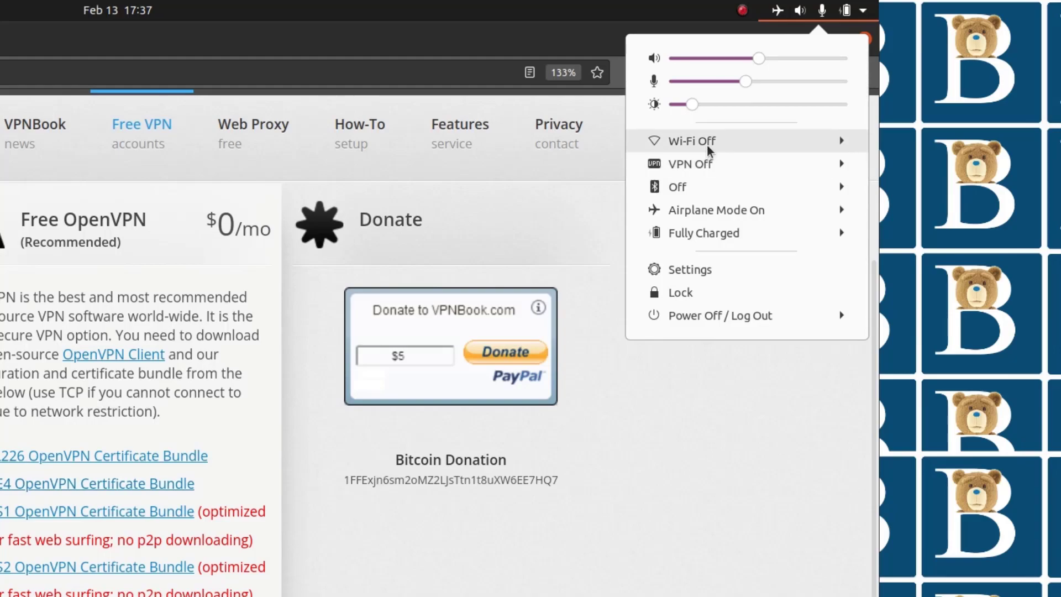
click(692, 141)
click(699, 187)
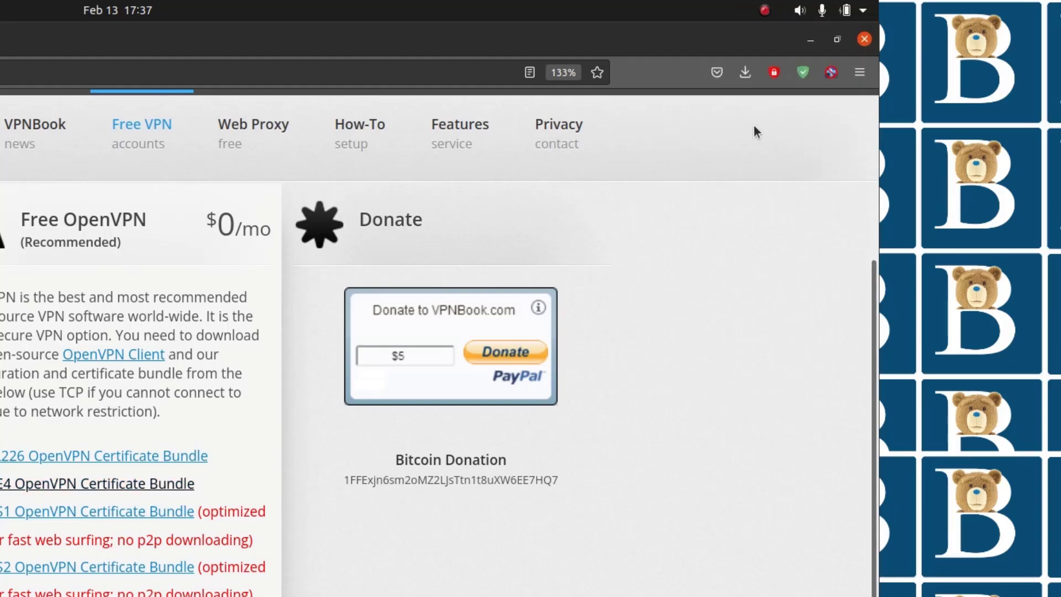
Step: Connect the vpnbook-pl226-tcp443 VPN from the system menu
click(863, 11)
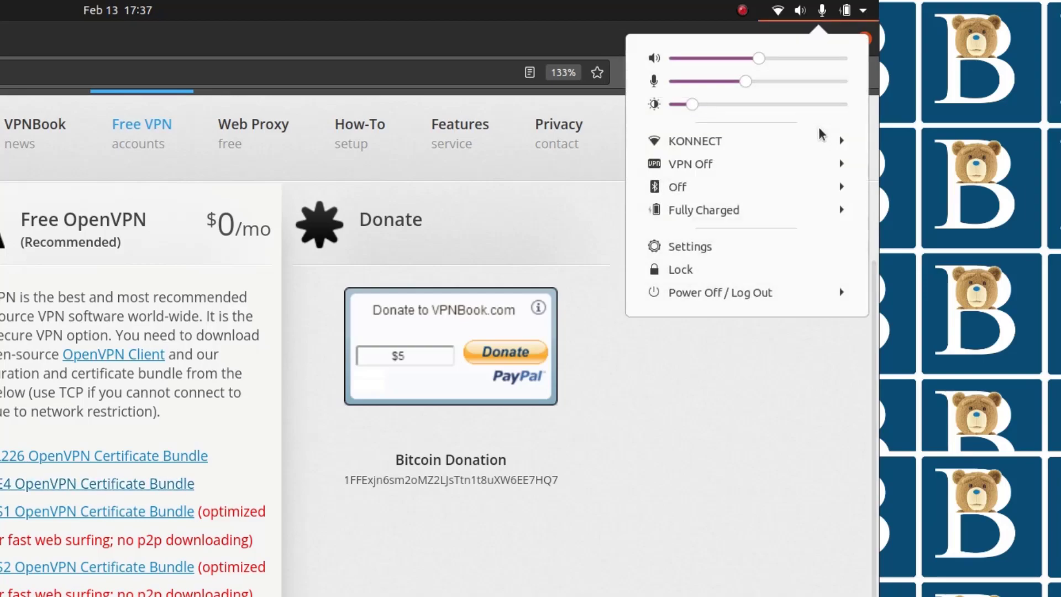
click(717, 166)
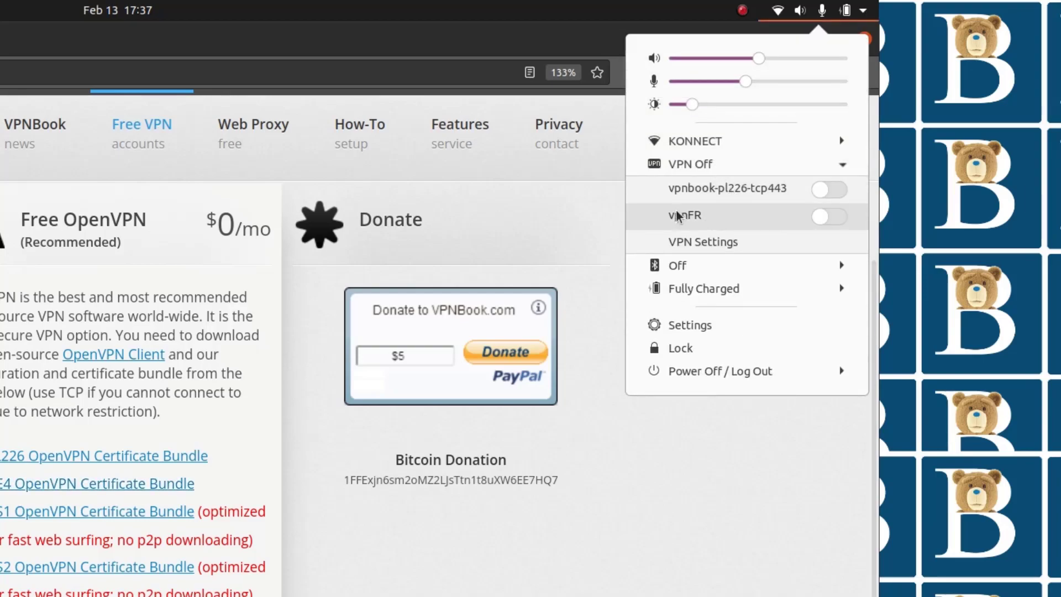
click(838, 189)
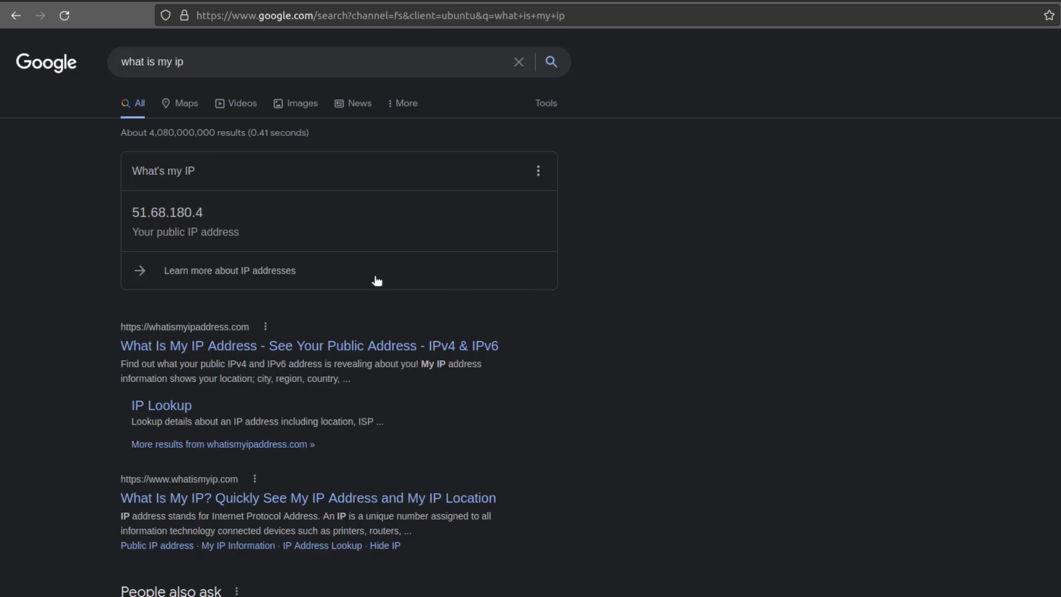
Step: Check the public IP address shown in the Google results for what is my ip
scroll(726, 383, down, 10)
scroll(726, 382, down, 10)
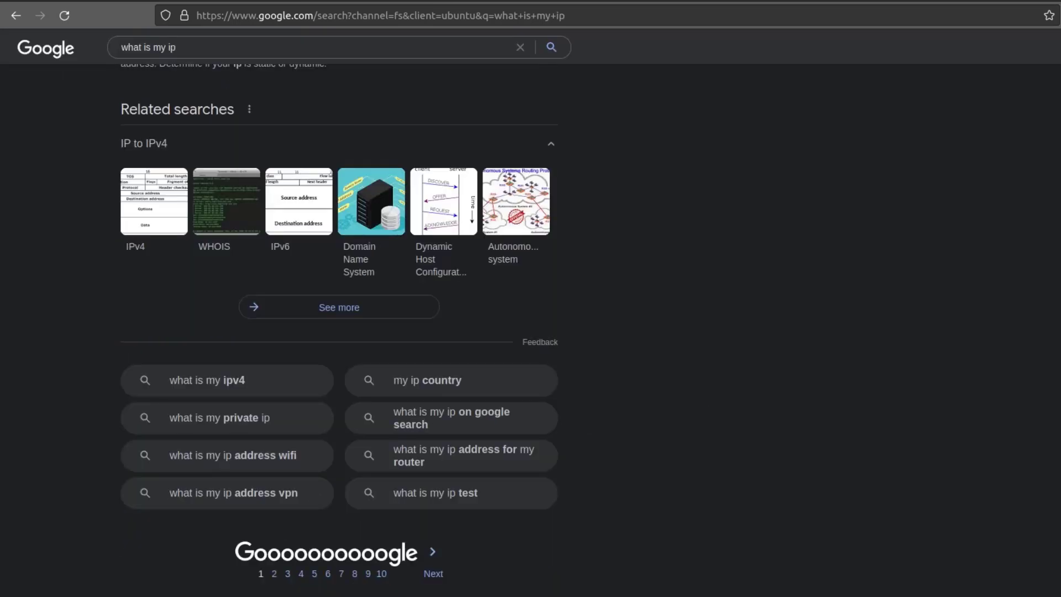
scroll(516, 471, up, 20)
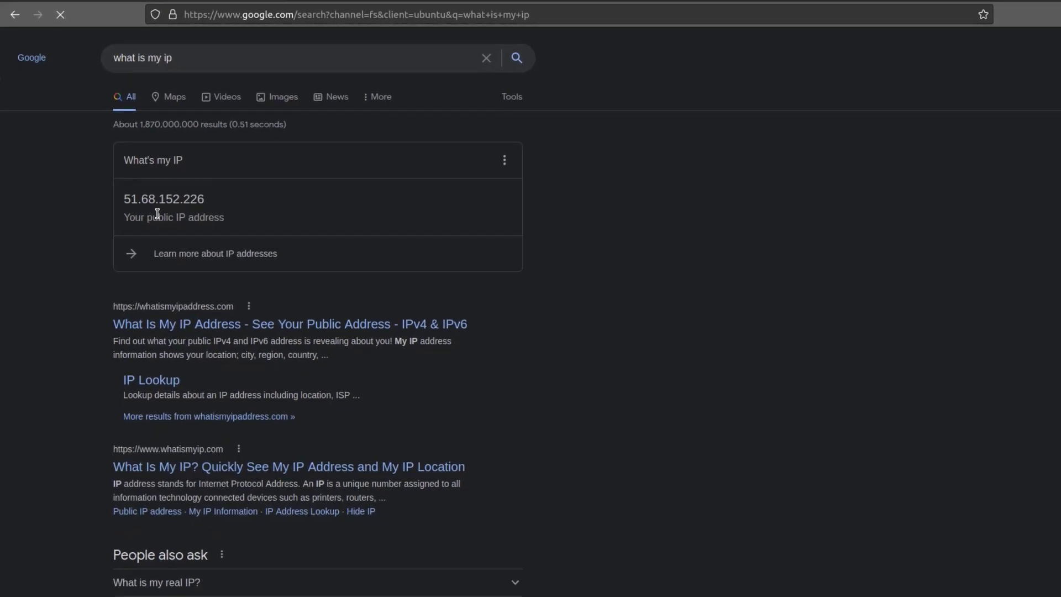
scroll(359, 251, down, 15)
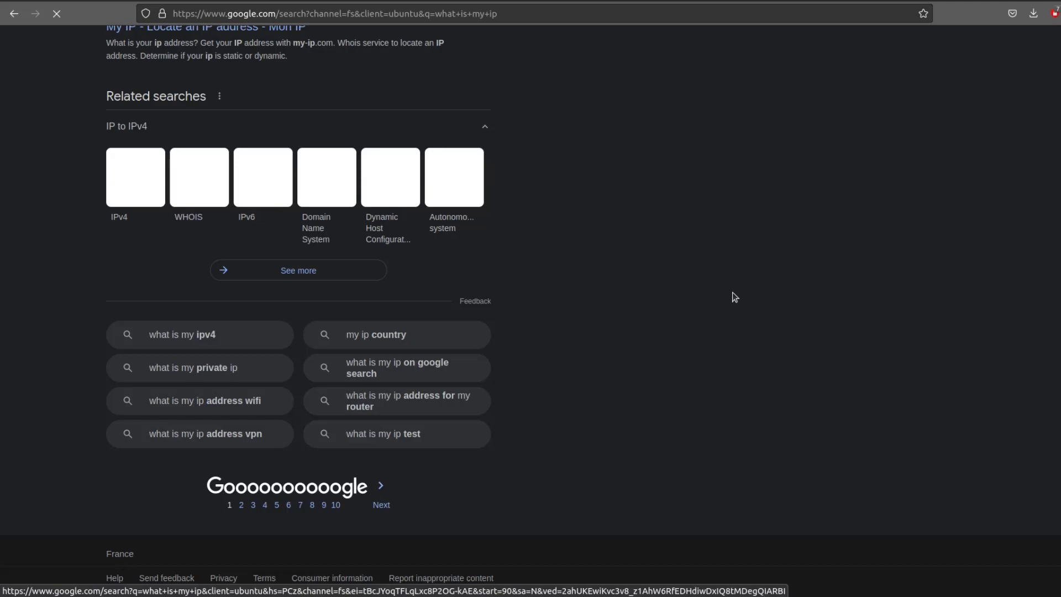
scroll(735, 294, up, 10)
scroll(735, 294, up, 5)
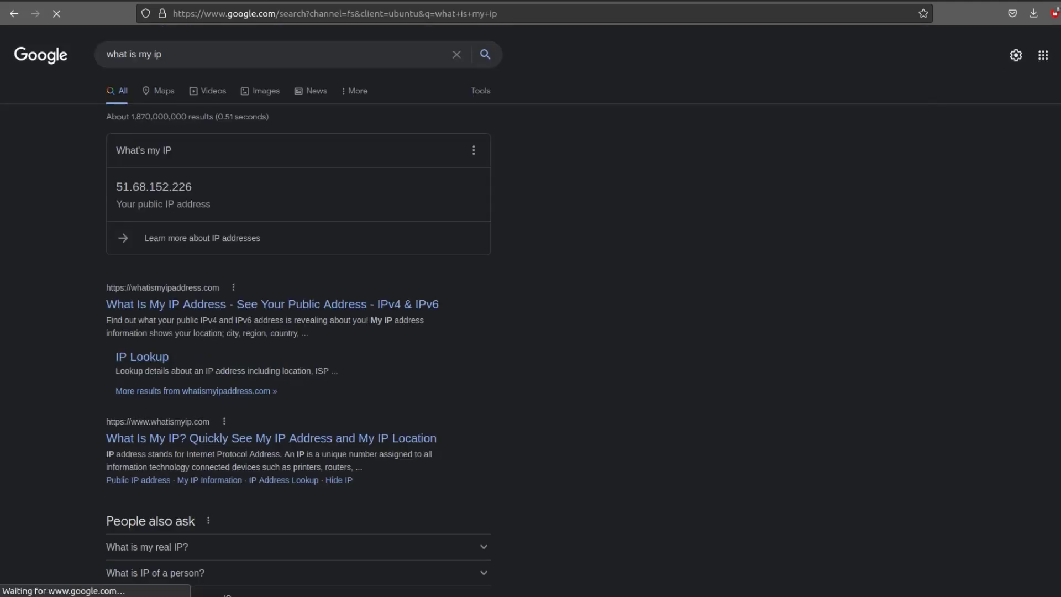
Step: Check the active VPN in the system menu and browse the VPNBook free OpenVPN page
click(1059, 2)
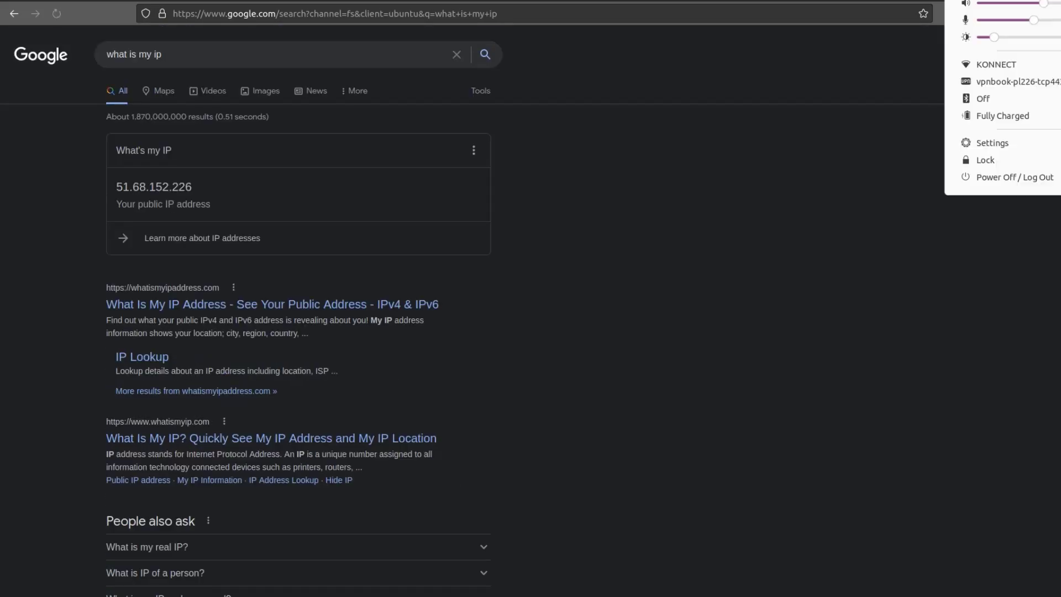
click(1026, 85)
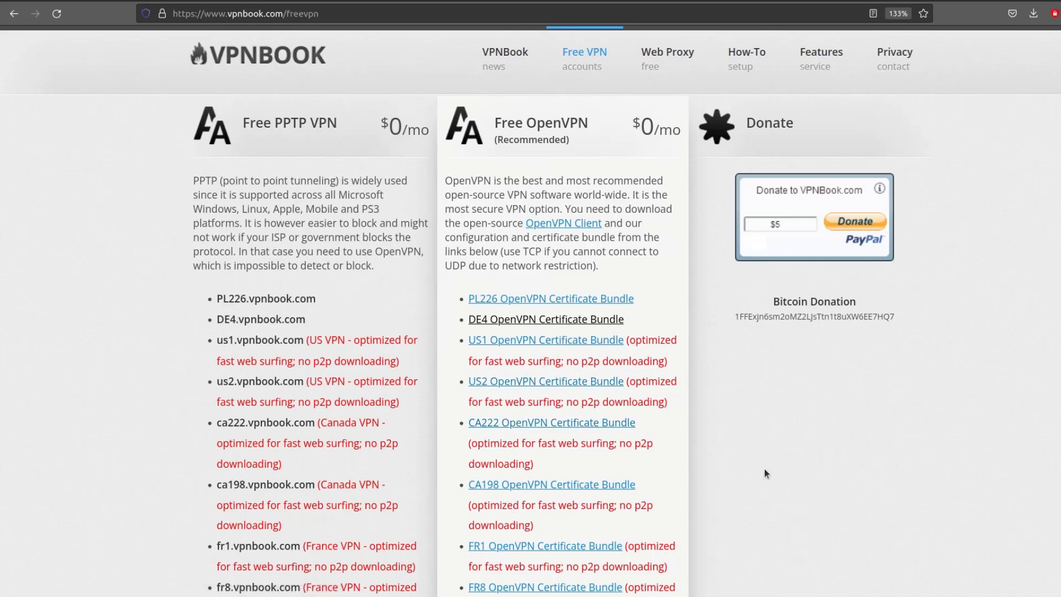
scroll(802, 349, down, 3)
scroll(799, 348, up, 3)
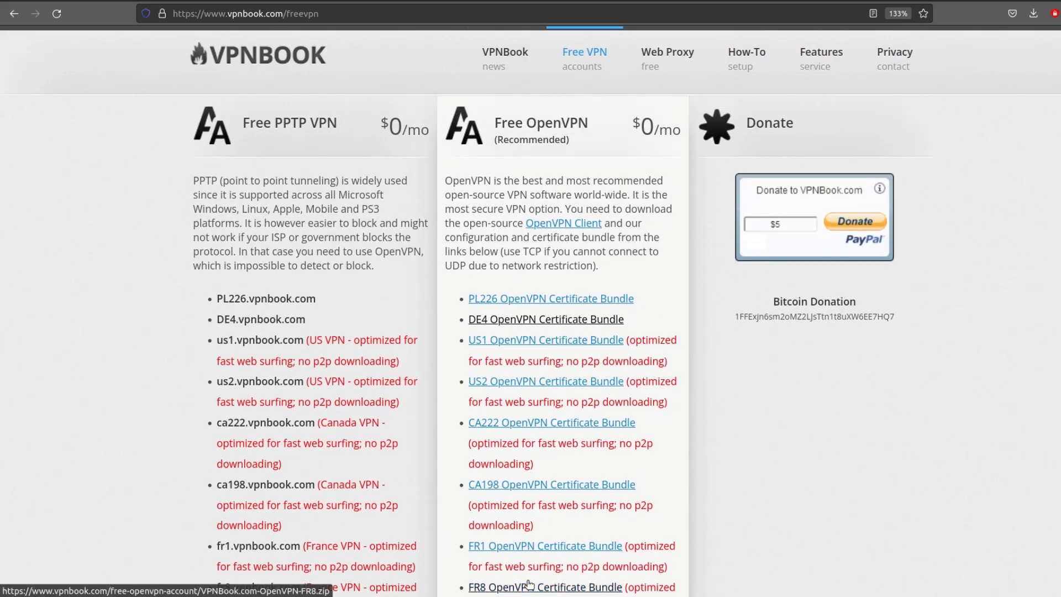
scroll(525, 575, down, 3)
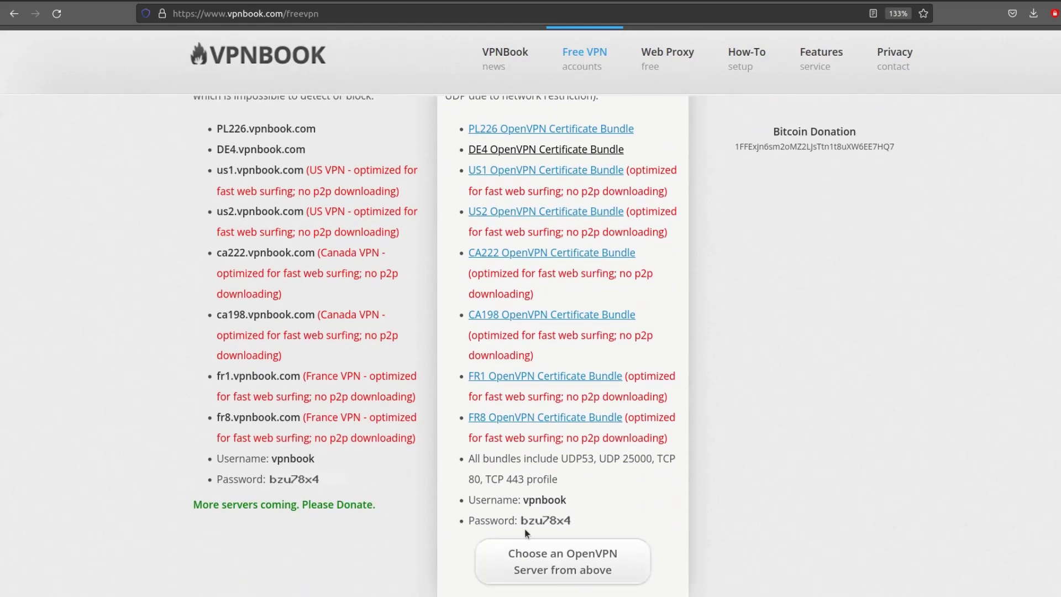
scroll(525, 529, up, 5)
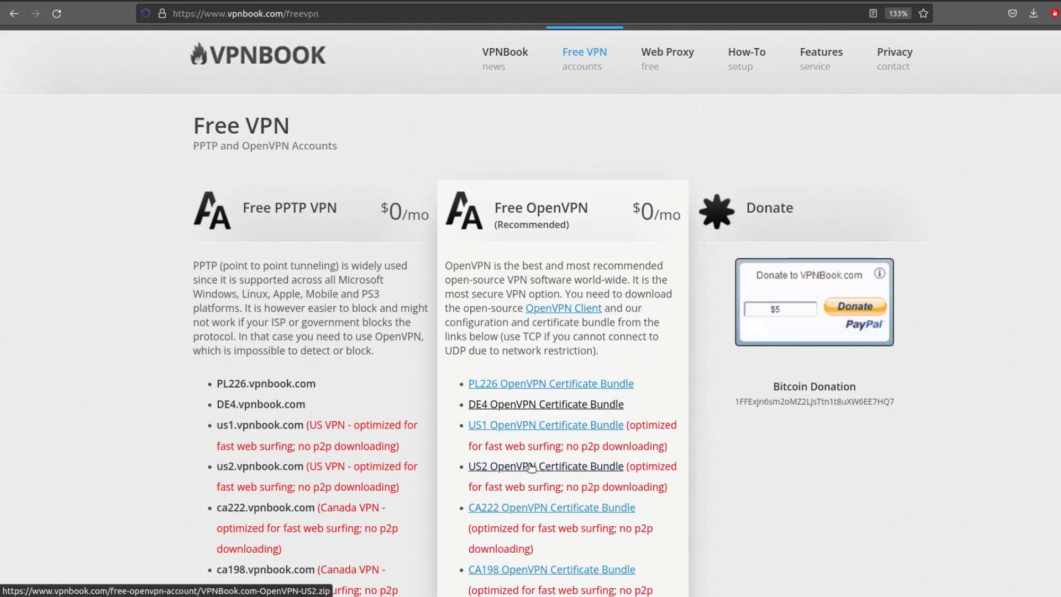